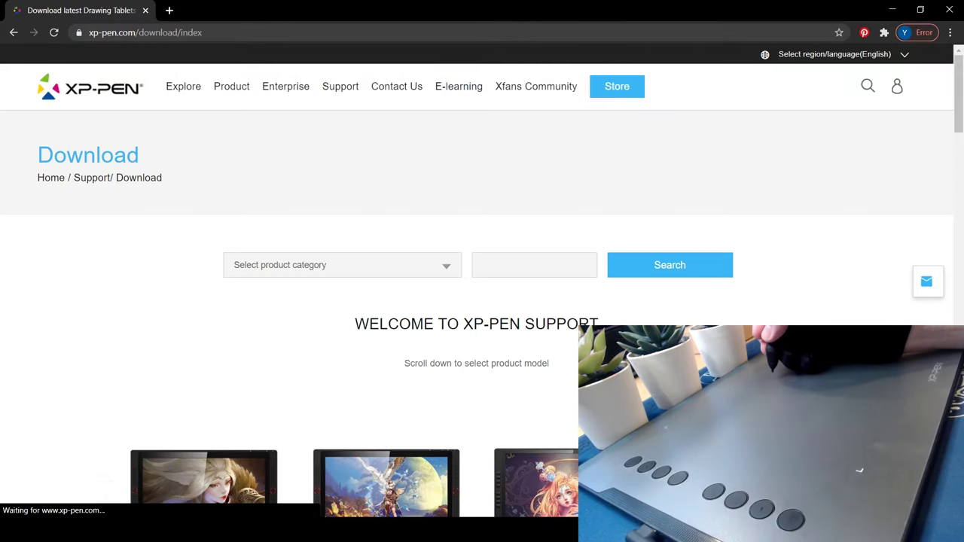
- Open the XP-PEN download page for the Deco 01 V2 tablet and find its Windows 7/8/10 drivers
{"action": "left_click_drag", "start_coordinate": [959, 92], "coordinate": [958, 136]}
{"action": "scroll", "coordinate": [482, 301], "scroll_direction": "down", "scroll_amount": 5}
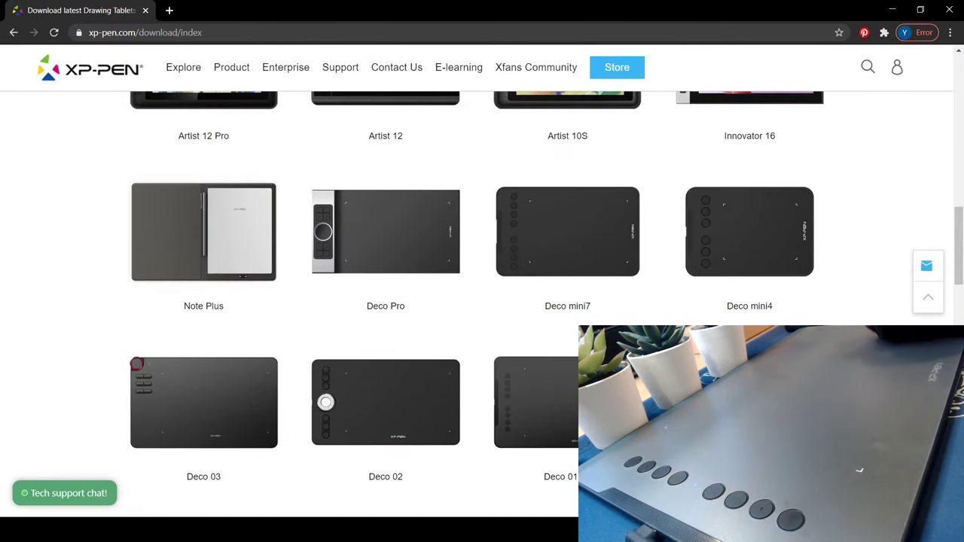
{"action": "left_click", "coordinate": [549, 407]}
{"action": "scroll", "coordinate": [383, 280], "scroll_direction": "down", "scroll_amount": 5}
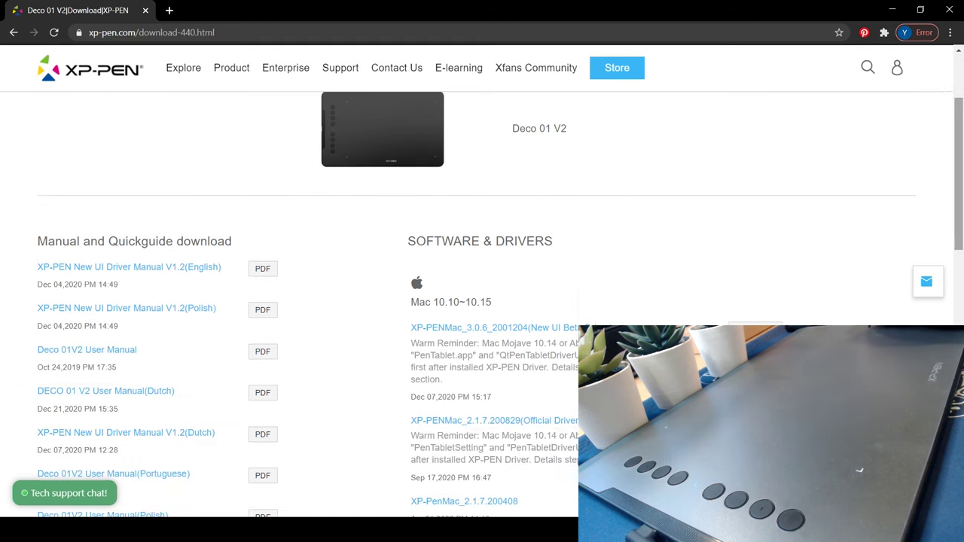
{"action": "scroll", "coordinate": [482, 302], "scroll_direction": "down", "scroll_amount": 2}
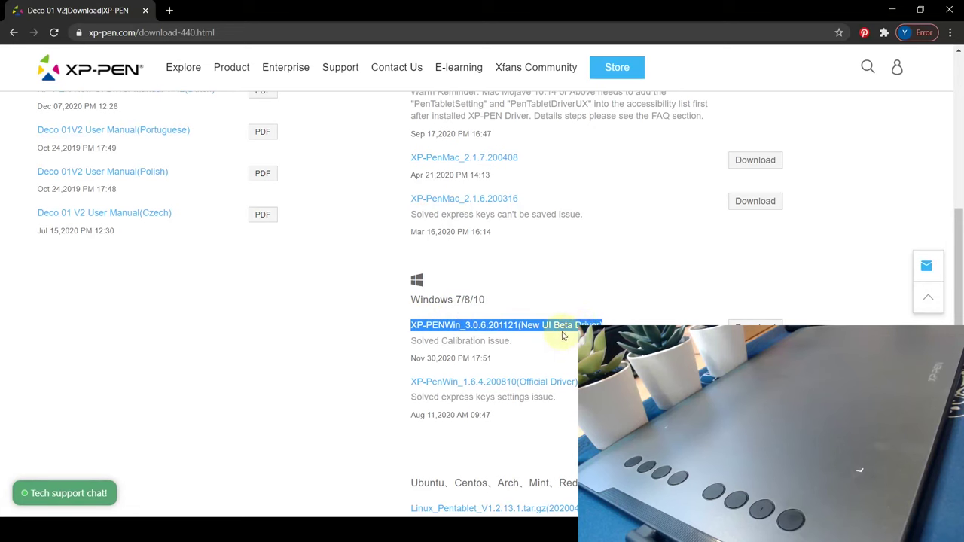
- Open the Deco 01 V2 driver's control panel and map the tablet's work area to All Monitor
{"action": "key", "text": "XF86Launch1"}
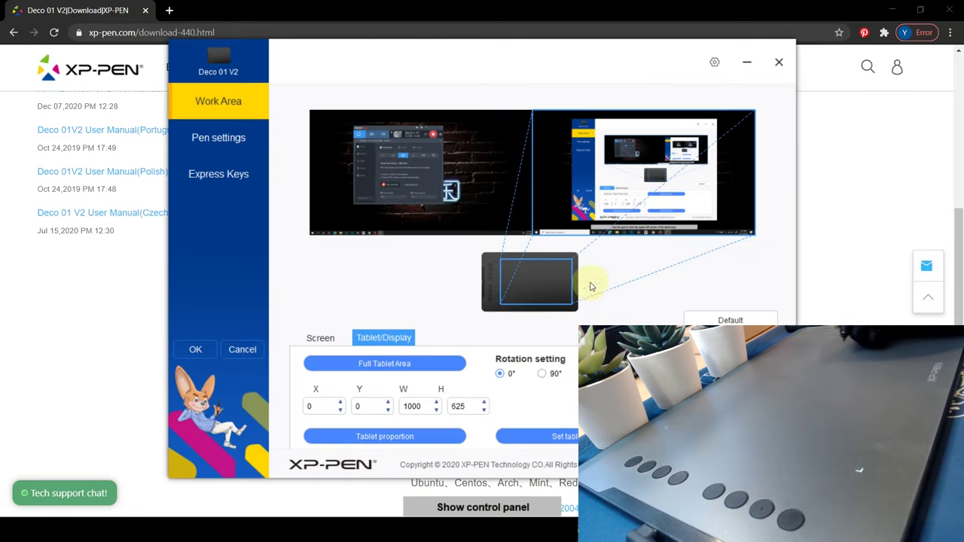
{"action": "left_click", "coordinate": [321, 339]}
{"action": "left_click", "coordinate": [387, 363]}
{"action": "left_click", "coordinate": [386, 380]}
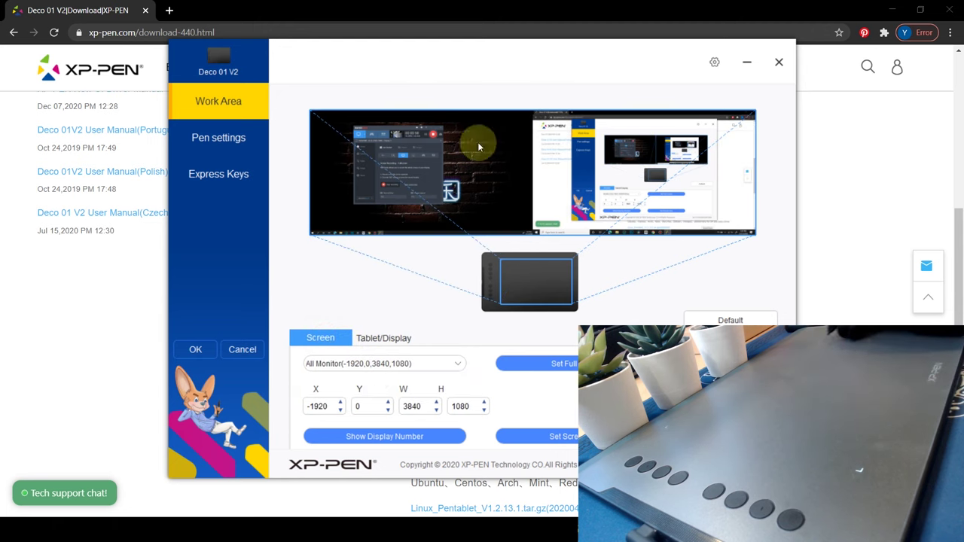
- Customize the pen's lower button to perform a Mouse Middle Click
{"action": "left_click", "coordinate": [219, 137]}
{"action": "left_click", "coordinate": [570, 249]}
{"action": "left_click", "coordinate": [342, 121]}
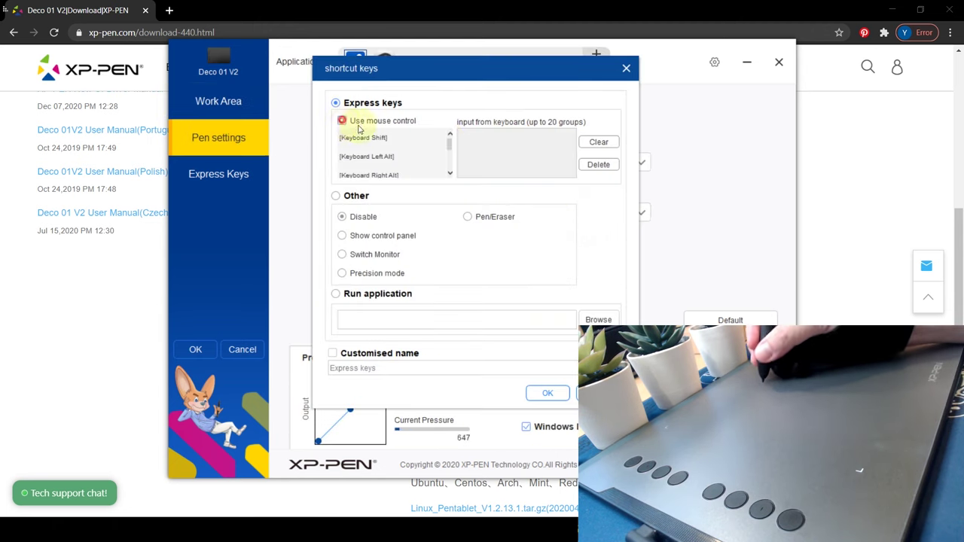
{"action": "left_click", "coordinate": [450, 148]}
{"action": "left_click", "coordinate": [548, 393]}
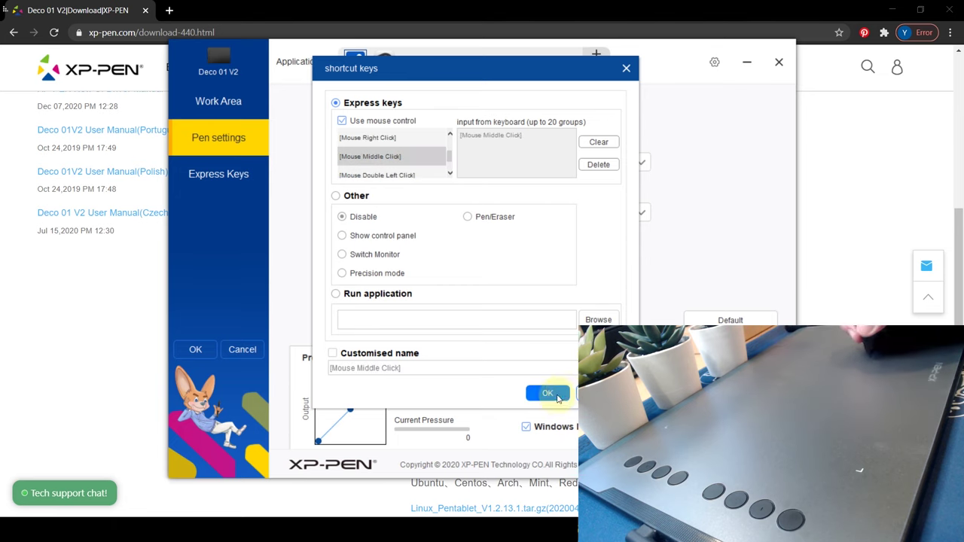
- Customize the pen's upper button to perform a Mouse Right Click
{"action": "left_click", "coordinate": [618, 160]}
{"action": "left_click", "coordinate": [570, 198]}
{"action": "left_click", "coordinate": [341, 121]}
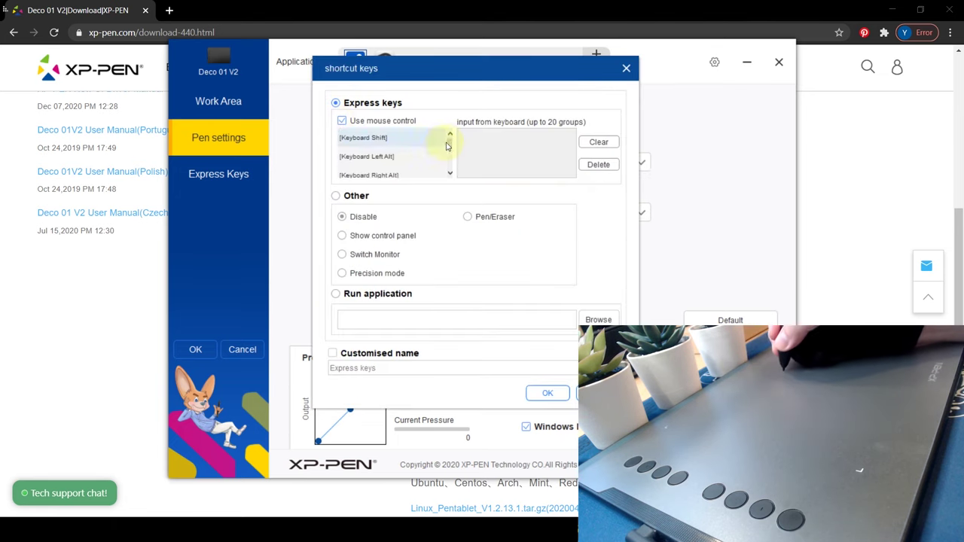
{"action": "left_click", "coordinate": [406, 138]}
{"action": "left_click", "coordinate": [548, 393]}
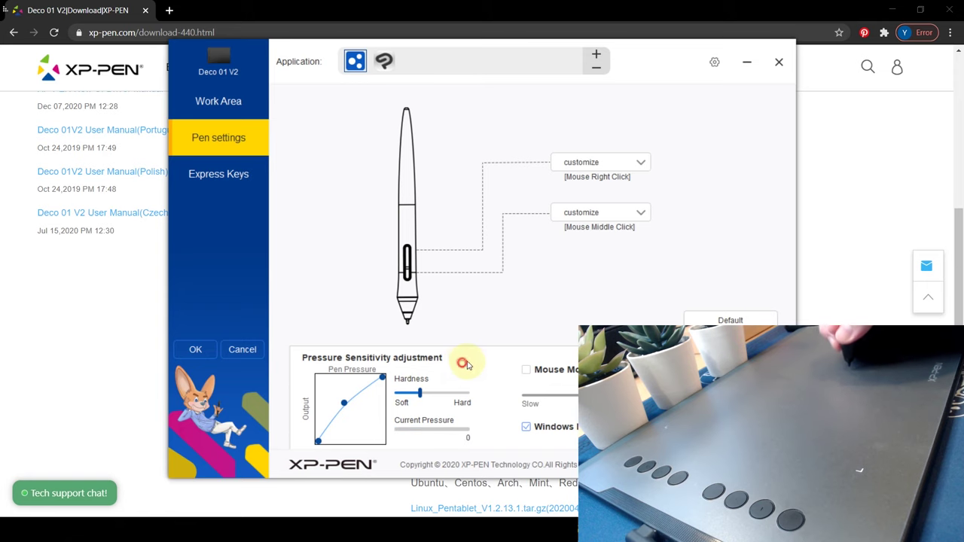
- Review the express key settings, try out the K1 to K7 shortcuts, and look at the option for adding an application
{"action": "left_click", "coordinate": [218, 174]}
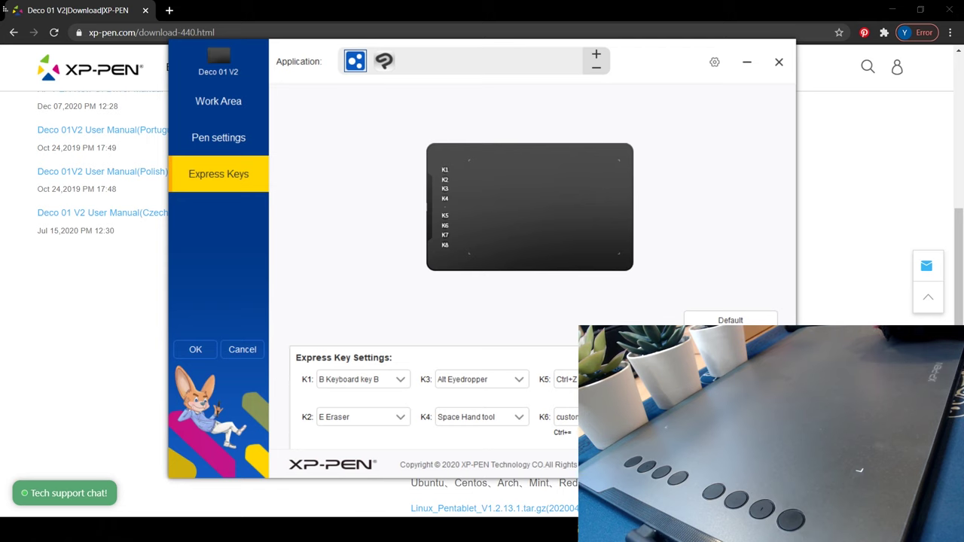
{"action": "key", "text": "b"}
{"action": "key", "text": "e"}
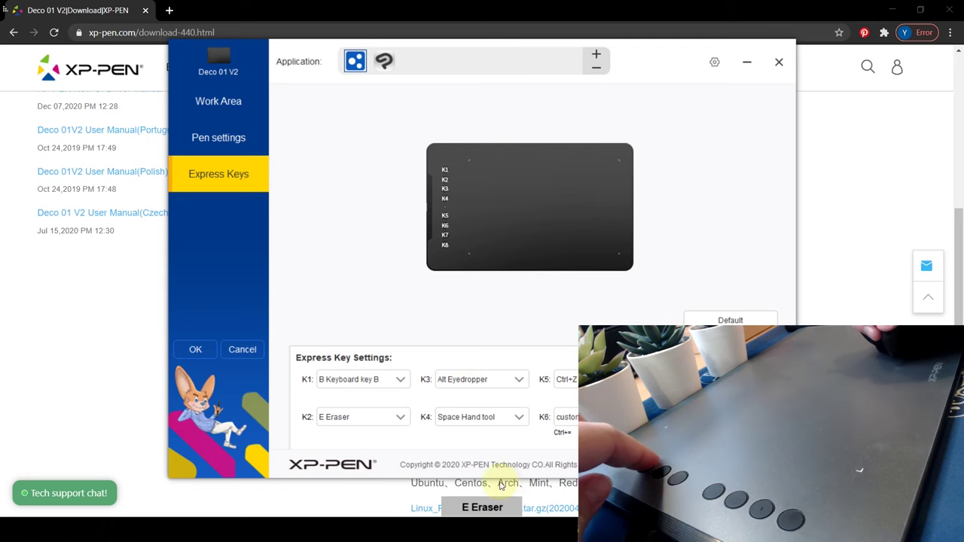
{"action": "key", "text": "alt"}
{"action": "key", "text": "space"}
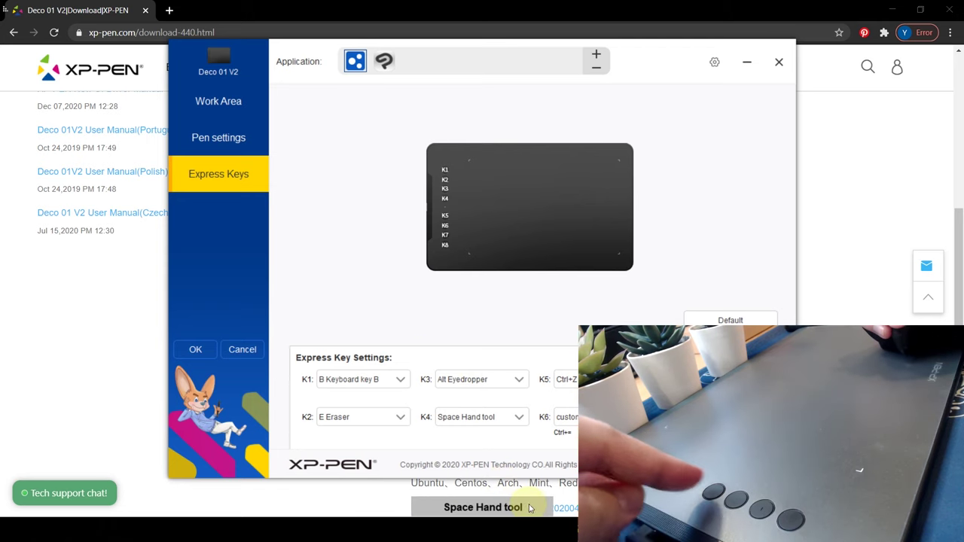
{"action": "key", "text": "ctrl+z"}
{"action": "key", "text": "ctrl+equal"}
{"action": "key", "text": "ctrl+minus"}
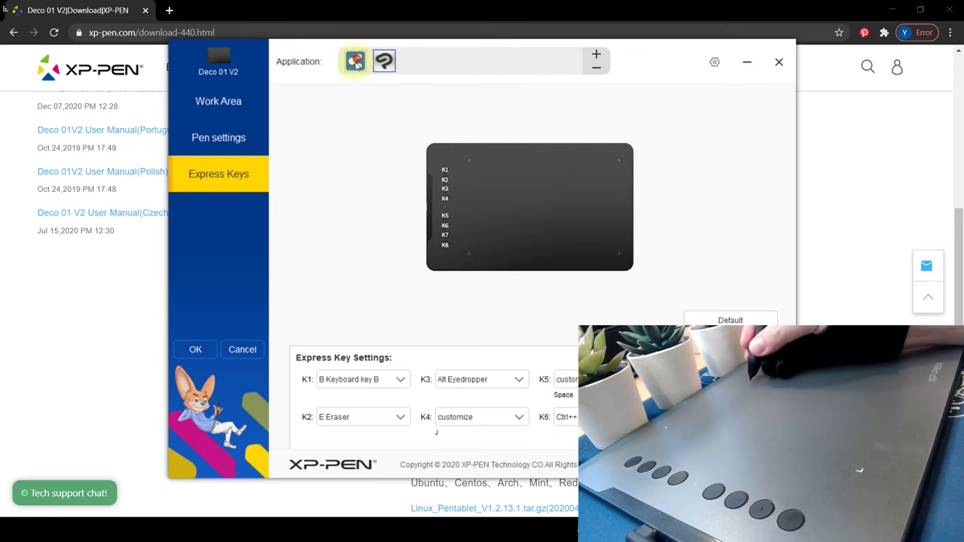
{"action": "left_click", "coordinate": [596, 54]}
{"action": "left_click", "coordinate": [629, 362]}
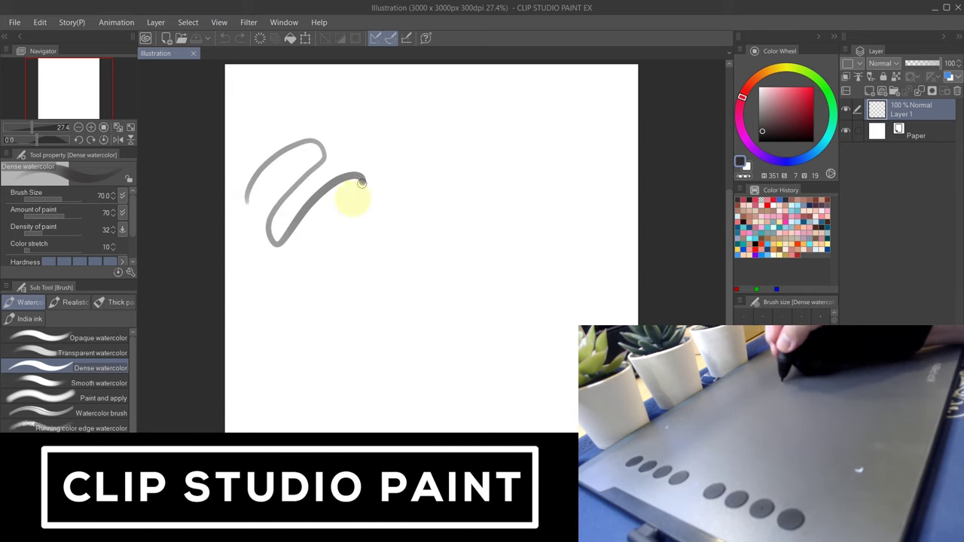
- Switch to Clip Studio Paint and draw dark test scribbles with the Dense watercolor brush and the G-pen
{"action": "left_click_drag", "start_coordinate": [359, 189], "coordinate": [290, 324]}
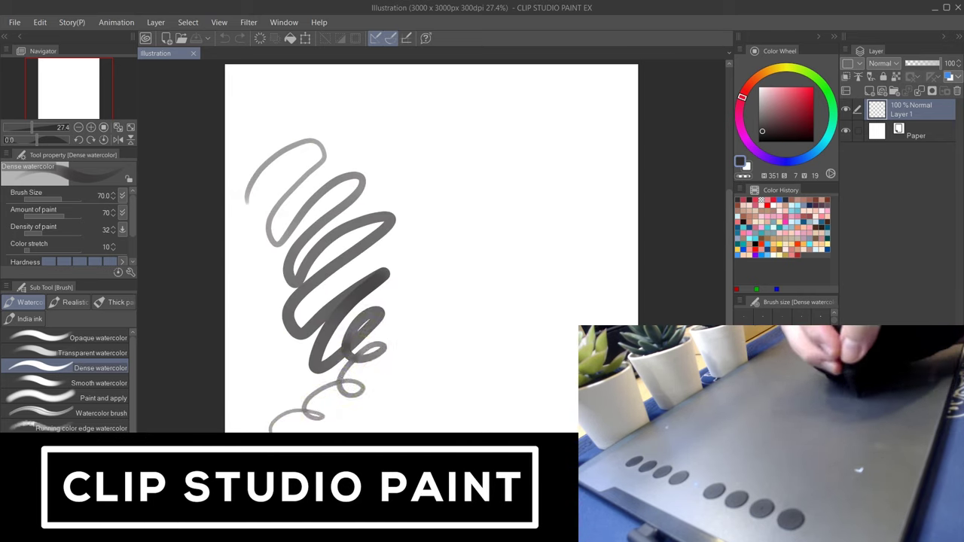
{"action": "left_click_drag", "start_coordinate": [341, 424], "coordinate": [346, 418]}
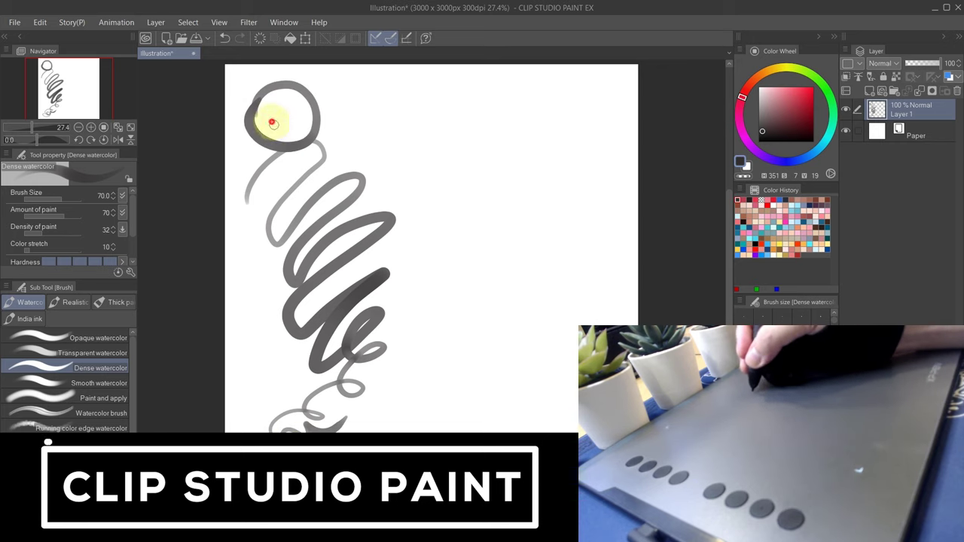
{"action": "key", "text": "p"}
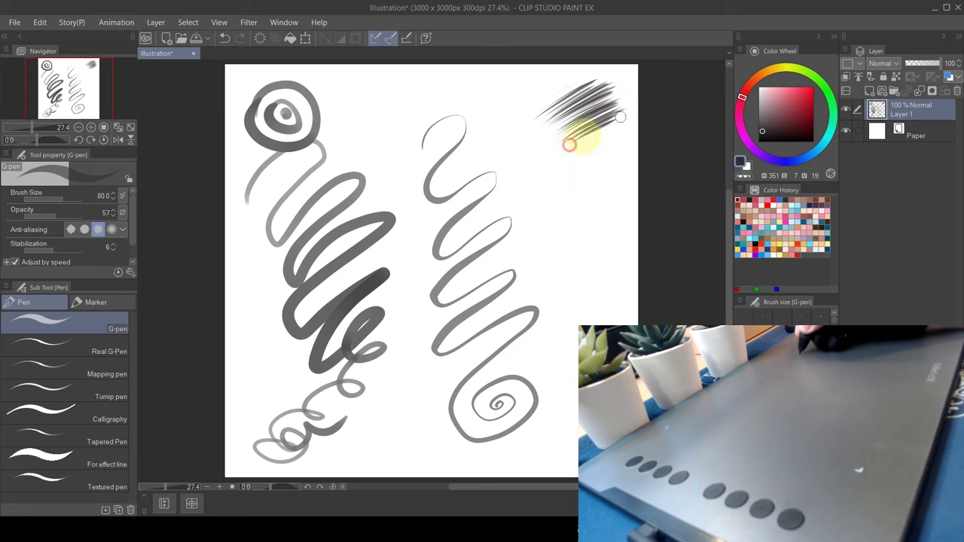
- Erase the middle of the left-hand scribble with the Soft eraser
{"action": "key", "text": "e"}
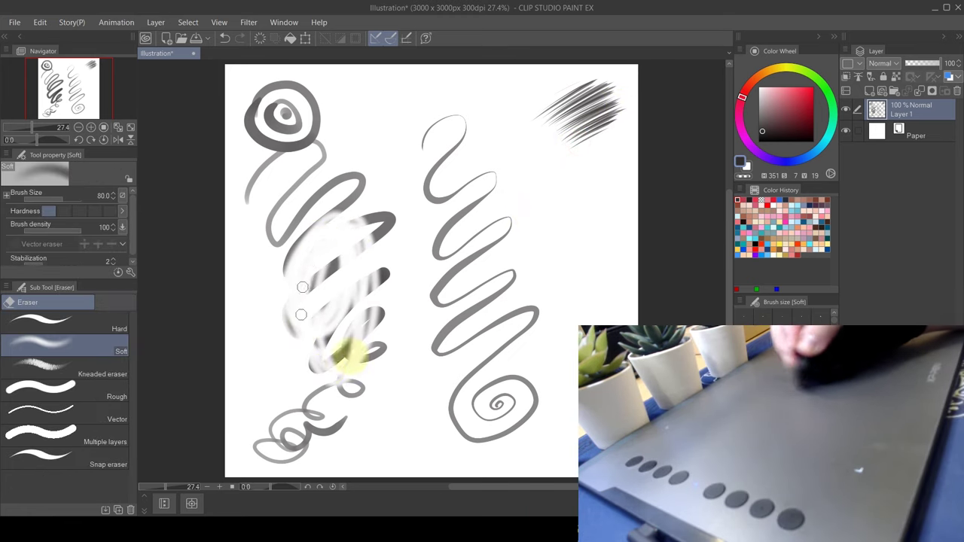
{"action": "left_click_drag", "start_coordinate": [347, 303], "coordinate": [353, 310]}
- Pick a muted red and paint a filled round blob over the erased area with the Dense watercolor brush
{"action": "key", "text": "alt"}
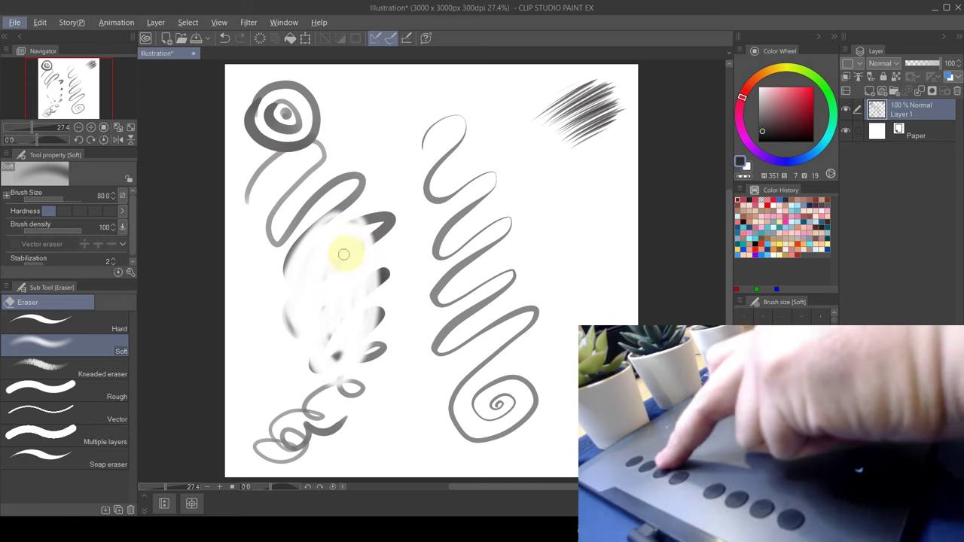
{"action": "key", "text": "alt"}
{"action": "left_click", "coordinate": [792, 102]}
{"action": "key", "text": "b"}
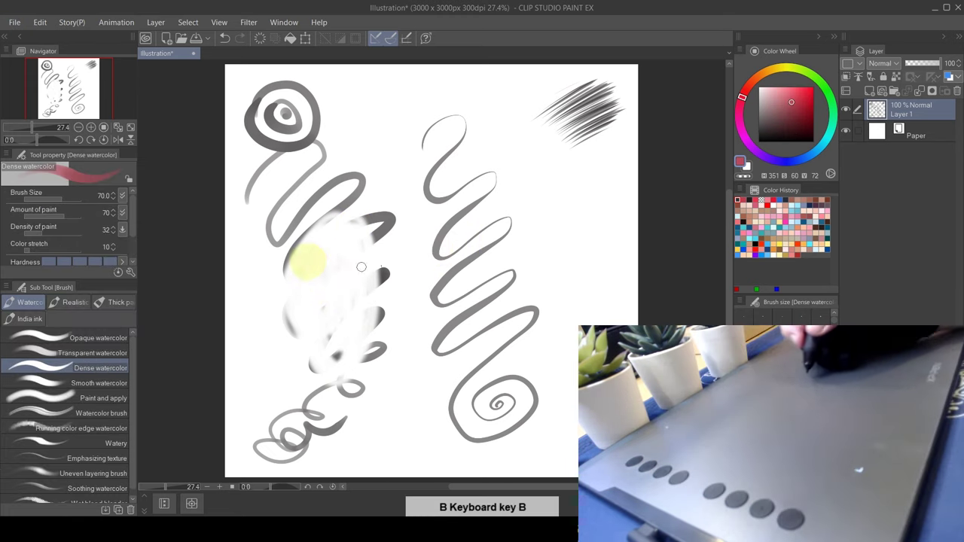
{"action": "mouse_move", "coordinate": [324, 286]}
{"action": "left_mouse_down"}
{"action": "mouse_move", "coordinate": [288, 311]}
{"action": "mouse_move", "coordinate": [289, 280]}
{"action": "mouse_move", "coordinate": [308, 297]}
{"action": "left_mouse_up"}
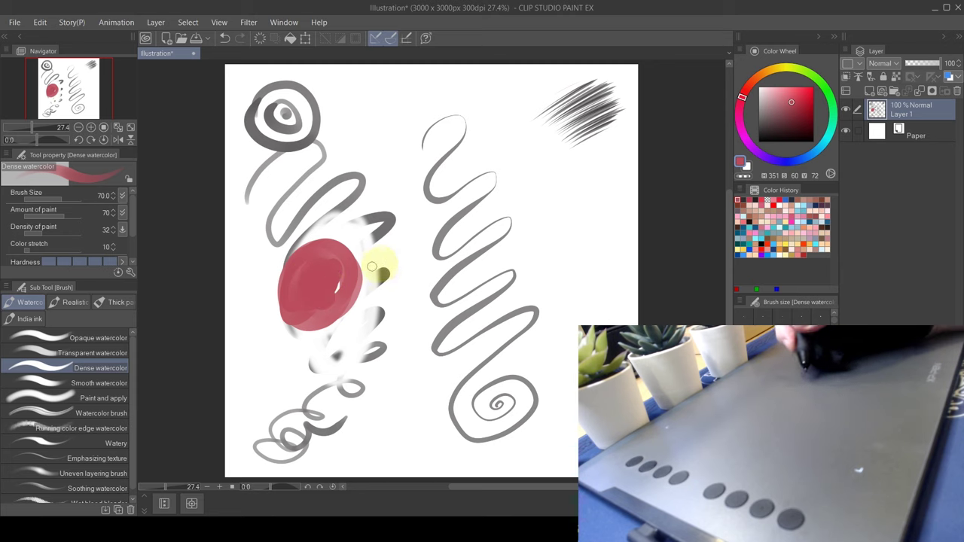
- Undo the red blob and the eraser strokes on the left-hand scribble
{"action": "key", "text": "space"}
{"action": "left_click_drag", "start_coordinate": [438, 263], "coordinate": [354, 244]}
{"action": "mouse_move", "coordinate": [434, 253]}
{"action": "left_mouse_down"}
{"action": "mouse_move", "coordinate": [375, 259]}
{"action": "mouse_move", "coordinate": [443, 260]}
{"action": "left_mouse_up"}
{"action": "mouse_move", "coordinate": [368, 247]}
{"action": "left_mouse_down"}
{"action": "mouse_move", "coordinate": [428, 284]}
{"action": "mouse_move", "coordinate": [441, 251]}
{"action": "left_mouse_up"}
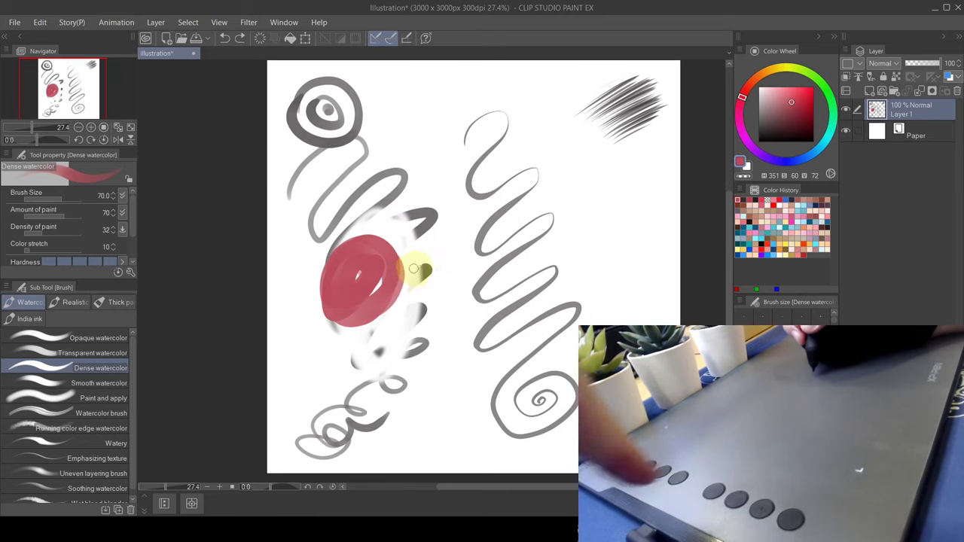
{"action": "key", "text": "ctrl+z"}
{"action": "key", "text": "ctrl+z"}
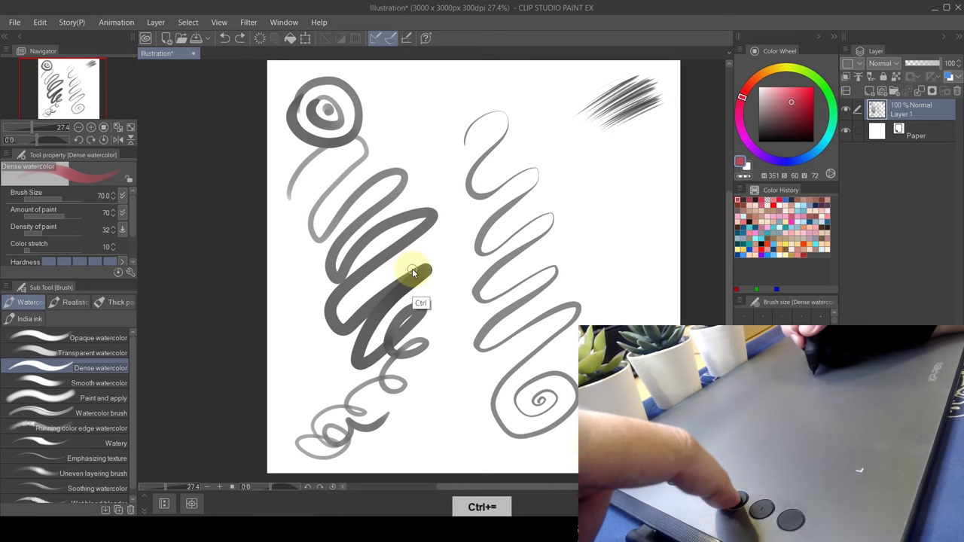
- Test zooming the canvas in and out and panning with the Hand tool, finishing at 25% zoom
{"action": "key", "text": "ctrl+equal"}
{"action": "key", "text": "ctrl+equal"}
{"action": "key", "text": "ctrl+equal"}
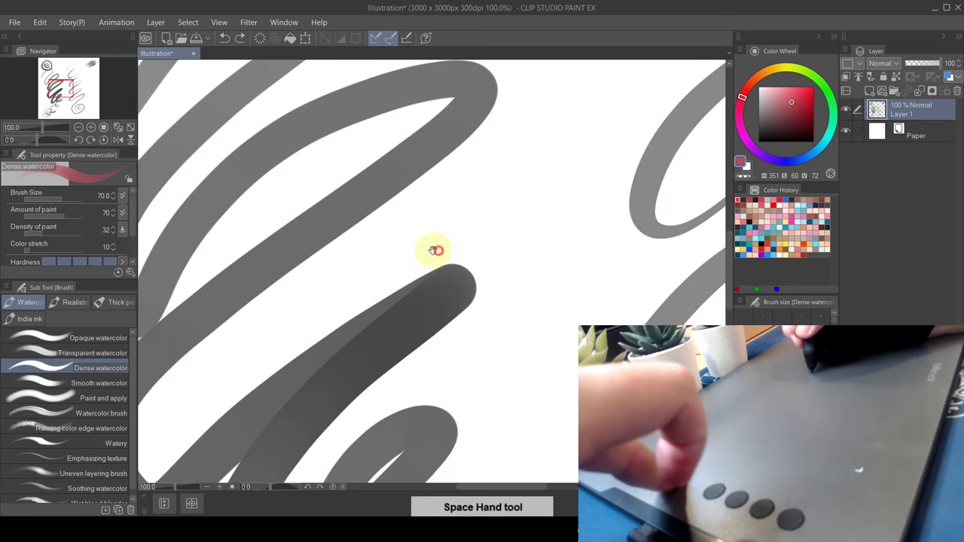
{"action": "left_click_drag", "start_coordinate": [415, 250], "coordinate": [368, 223]}
{"action": "key", "text": "ctrl+equal"}
{"action": "key", "text": "ctrl+minus"}
{"action": "key", "text": "ctrl+minus"}
{"action": "key", "text": "ctrl+minus"}
{"action": "key", "text": "ctrl+minus"}
{"action": "key", "text": "ctrl+minus"}
{"action": "key", "text": "ctrl+minus"}
{"action": "key", "text": "ctrl+minus"}
{"action": "key", "text": "ctrl+minus"}
{"action": "key", "text": "ctrl+minus"}
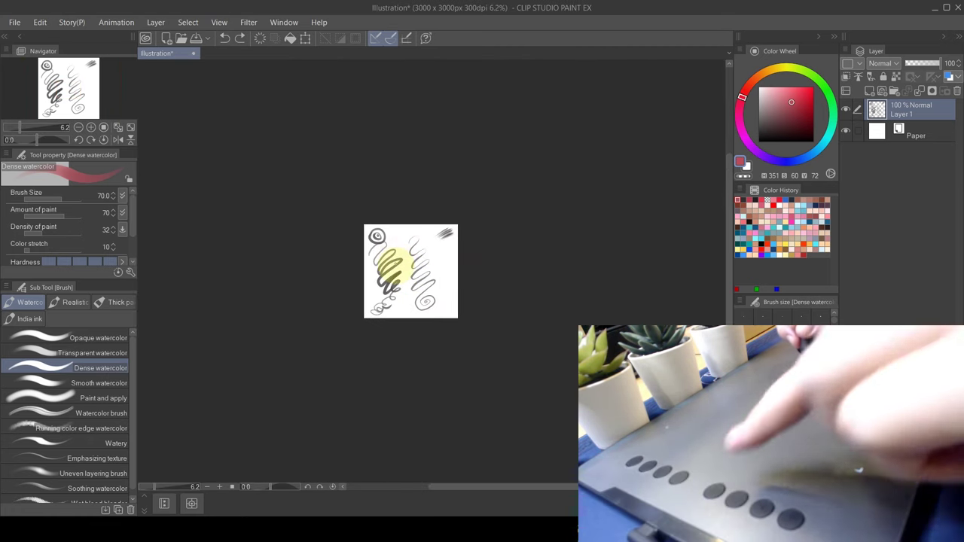
{"action": "key", "text": "ctrl+z"}
{"action": "key", "text": "ctrl+equal"}
{"action": "key", "text": "ctrl+equal"}
{"action": "key", "text": "ctrl+equal"}
{"action": "key", "text": "ctrl+equal"}
{"action": "key", "text": "ctrl+equal"}
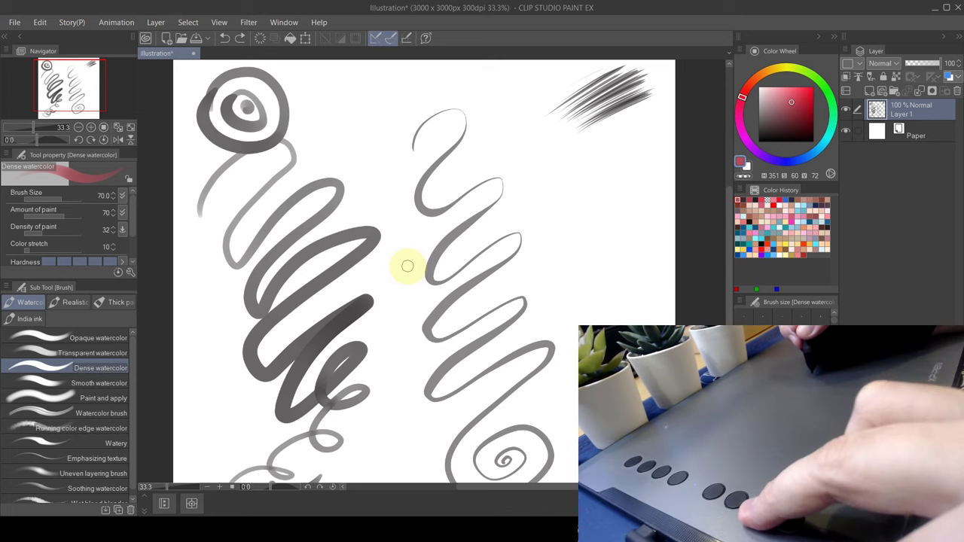
{"action": "key", "text": "ctrl+minus"}
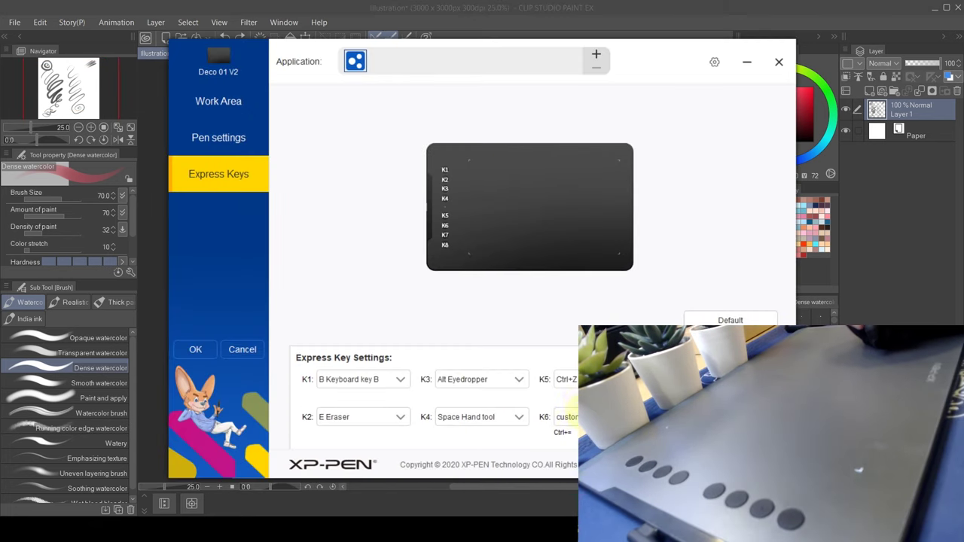
- Add CLIPStudioPaint.exe as an application in the tablet driver's express key settings
{"action": "left_click_drag", "start_coordinate": [656, 48], "coordinate": [538, 46]}
{"action": "left_click", "coordinate": [479, 53]}
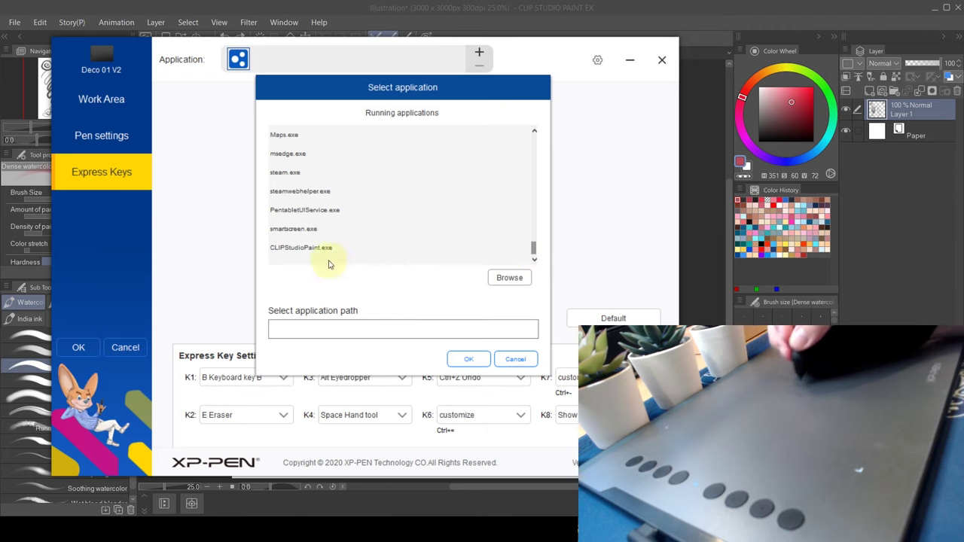
{"action": "left_click", "coordinate": [325, 257]}
{"action": "left_click", "coordinate": [478, 361]}
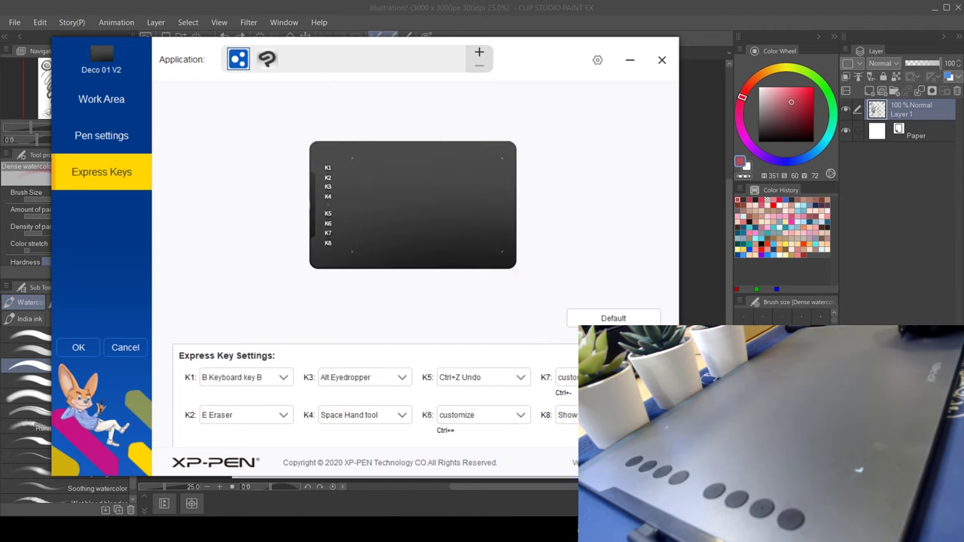
- Assign the custom shortcut J to express key K5 in the all-applications profile
{"action": "left_click", "coordinate": [482, 379]}
{"action": "left_click", "coordinate": [468, 413]}
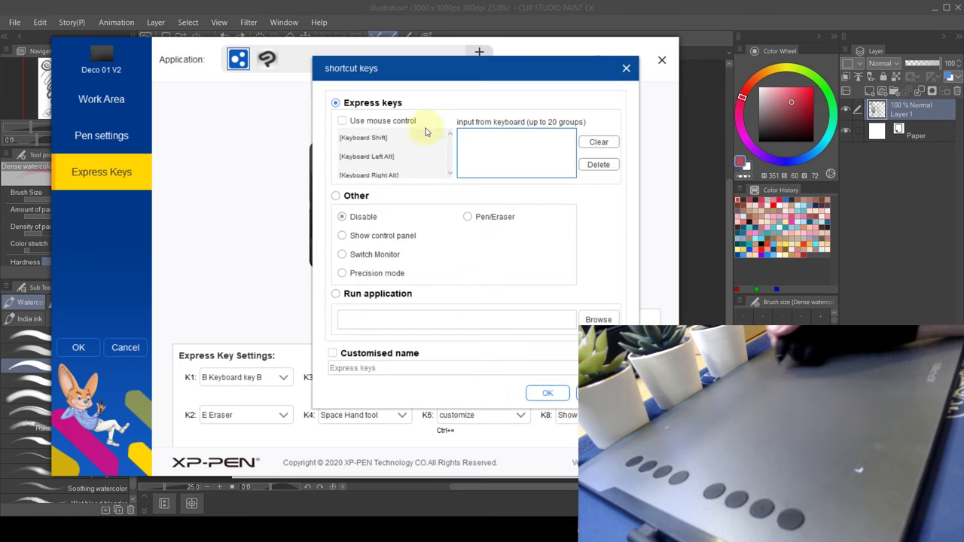
{"action": "key", "text": "j"}
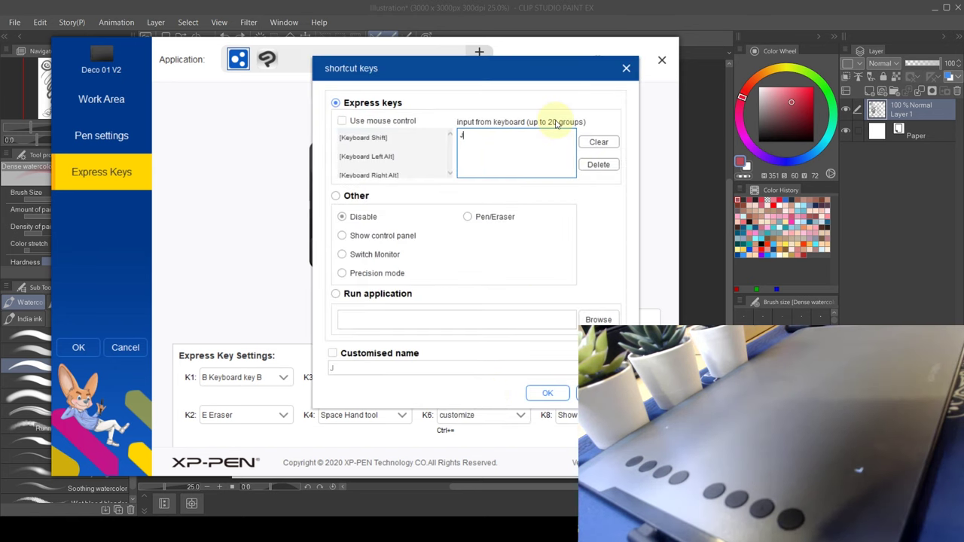
{"action": "left_click", "coordinate": [549, 393]}
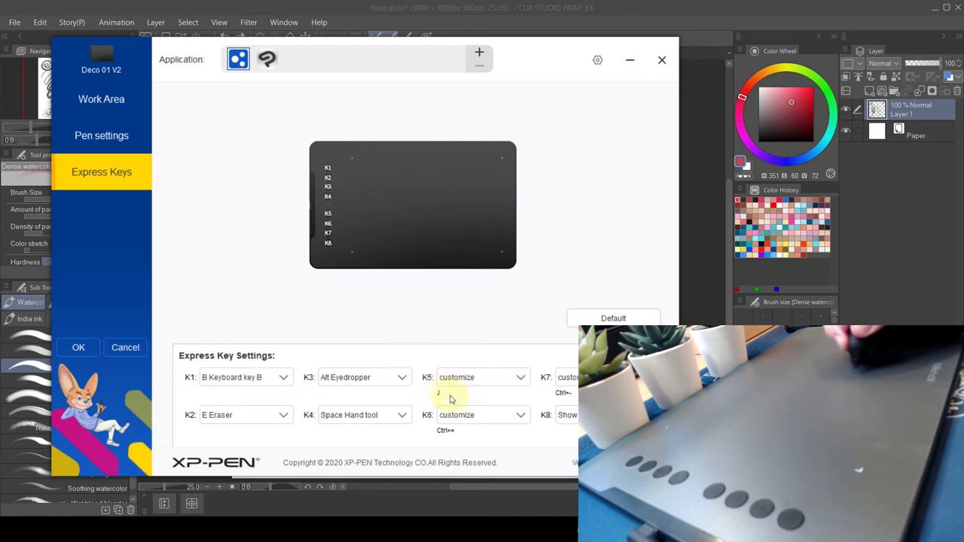
- Assign the custom shortcut J to express key K5 in the Clip Studio Paint profile and put the driver window away
{"action": "left_click", "coordinate": [267, 61]}
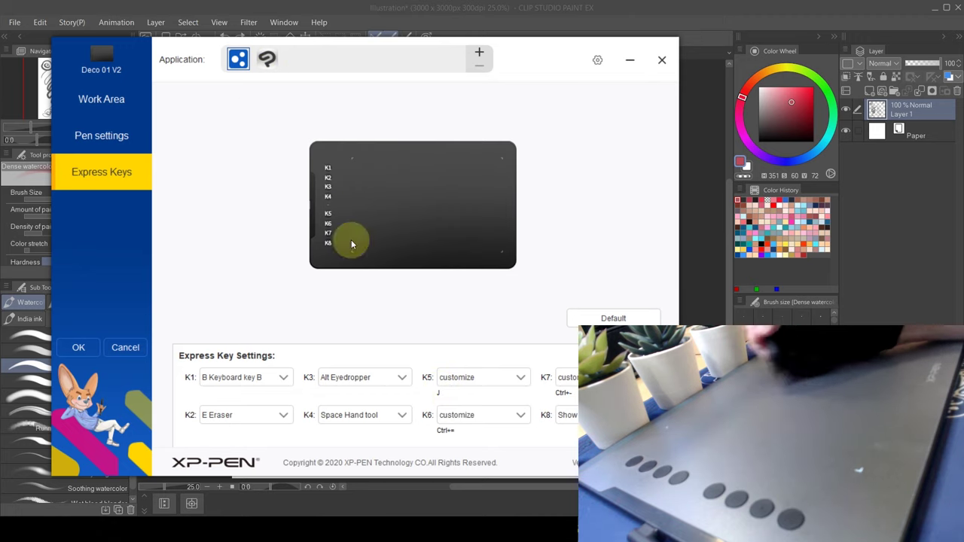
{"action": "left_click", "coordinate": [465, 379]}
{"action": "left_click", "coordinate": [458, 408]}
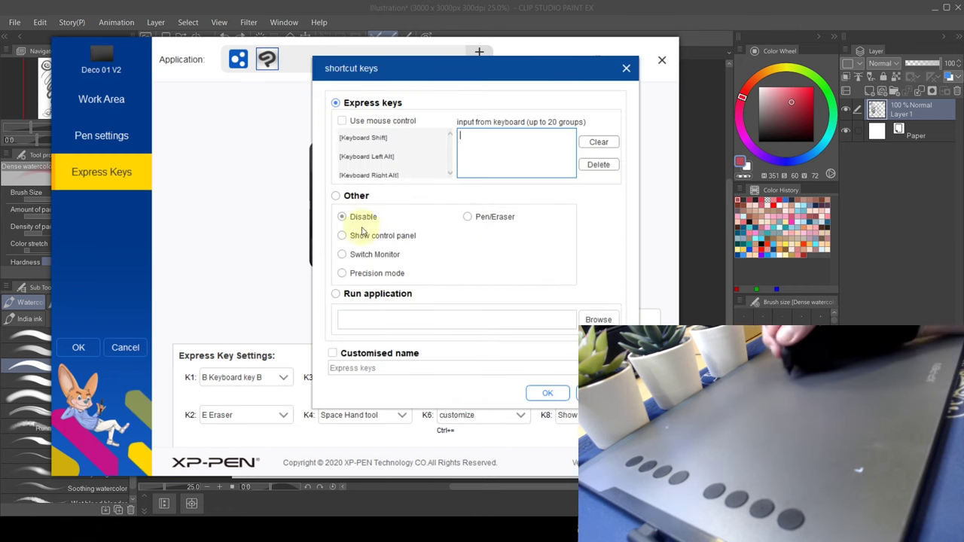
{"action": "left_click", "coordinate": [495, 155]}
{"action": "key", "text": "j"}
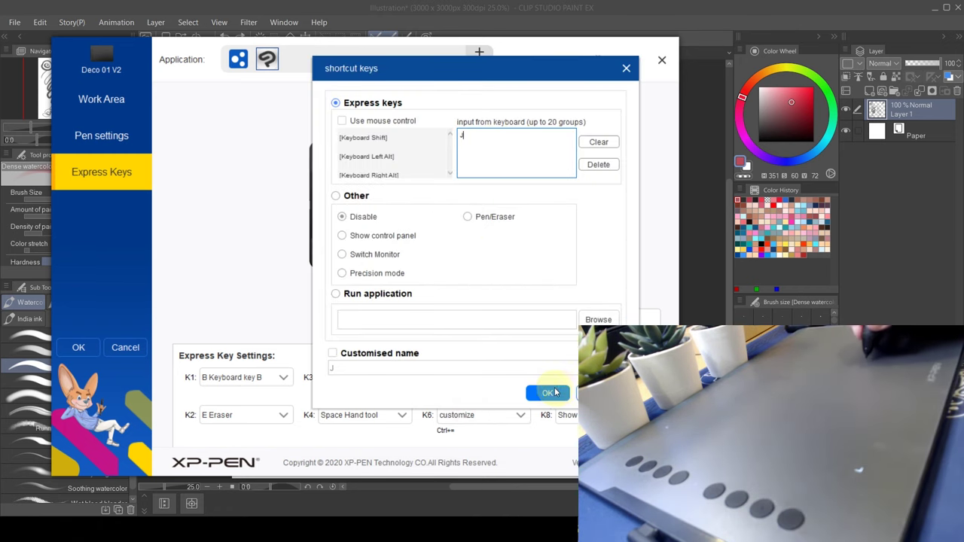
{"action": "left_click", "coordinate": [556, 392]}
{"action": "left_click", "coordinate": [635, 60]}
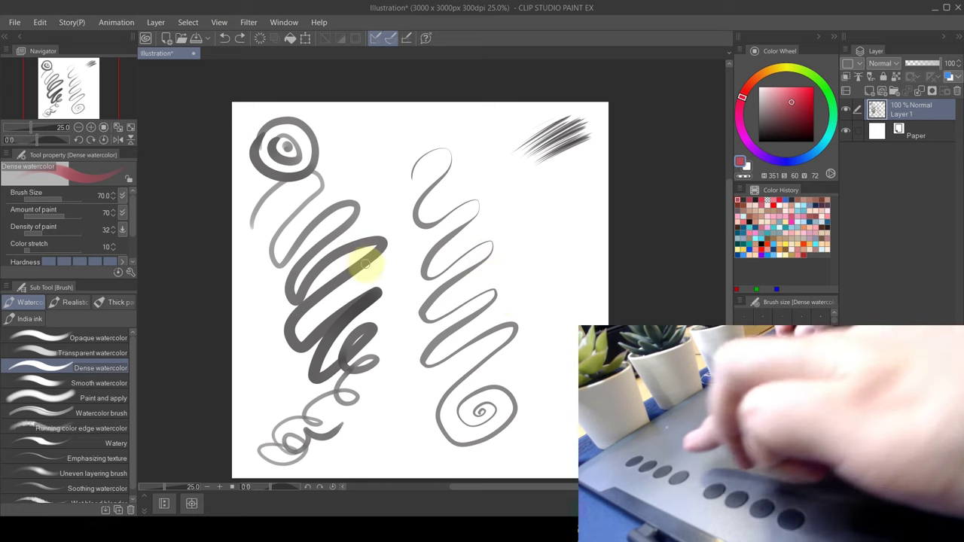
- Paint red and blue blobs over the left-hand scribbles, smearing the colors with the Blend tool
{"action": "key", "text": "j"}
{"action": "mouse_move", "coordinate": [370, 264]}
{"action": "left_mouse_down"}
{"action": "mouse_move", "coordinate": [389, 249]}
{"action": "mouse_move", "coordinate": [348, 266]}
{"action": "mouse_move", "coordinate": [386, 269]}
{"action": "mouse_move", "coordinate": [374, 257]}
{"action": "mouse_move", "coordinate": [339, 260]}
{"action": "mouse_move", "coordinate": [344, 278]}
{"action": "mouse_move", "coordinate": [381, 273]}
{"action": "mouse_move", "coordinate": [374, 260]}
{"action": "mouse_move", "coordinate": [362, 269]}
{"action": "mouse_move", "coordinate": [361, 334]}
{"action": "mouse_move", "coordinate": [357, 318]}
{"action": "mouse_move", "coordinate": [348, 326]}
{"action": "mouse_move", "coordinate": [370, 317]}
{"action": "left_mouse_up"}
{"action": "left_click", "coordinate": [806, 95], "text": "alt"}
{"action": "key", "text": "b"}
{"action": "key", "text": "j"}
{"action": "key", "text": "ctrl+equal"}
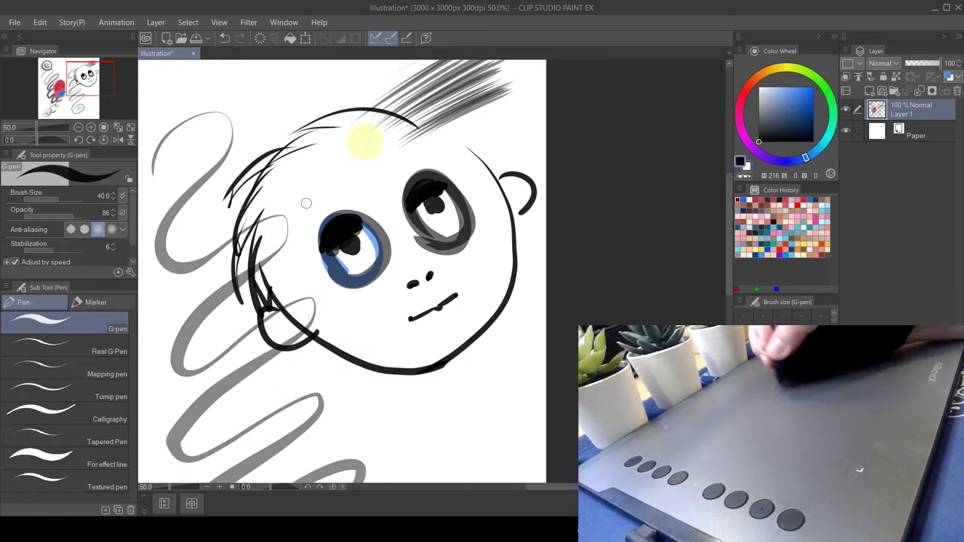
- Draw spiky hair tufts, a fringe and thick eyebrows on the cartoon face with the G-pen at size 40
{"action": "left_click_drag", "start_coordinate": [380, 89], "coordinate": [465, 126]}
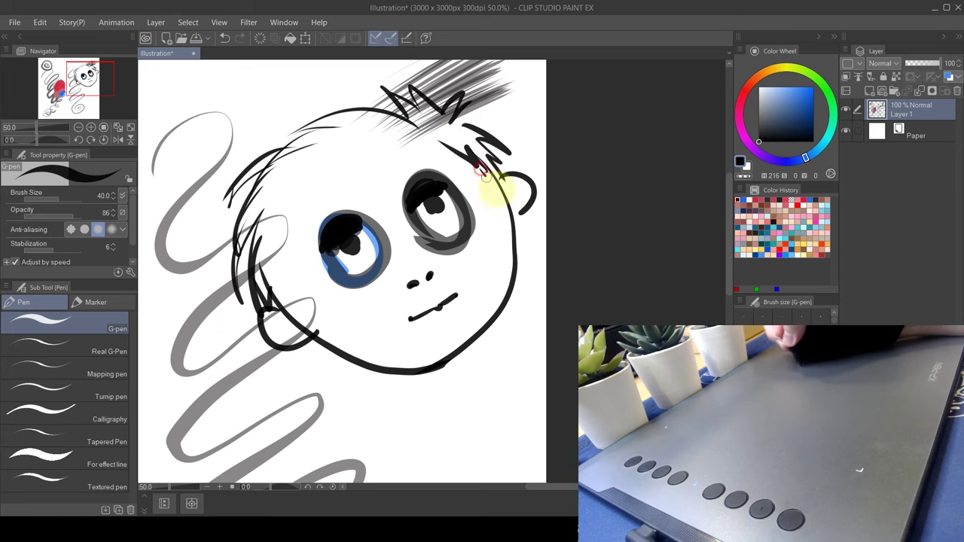
{"action": "mouse_move", "coordinate": [364, 200]}
{"action": "left_mouse_down"}
{"action": "mouse_move", "coordinate": [279, 236]}
{"action": "mouse_move", "coordinate": [297, 305]}
{"action": "left_mouse_up"}
{"action": "left_click_drag", "start_coordinate": [452, 154], "coordinate": [395, 188]}
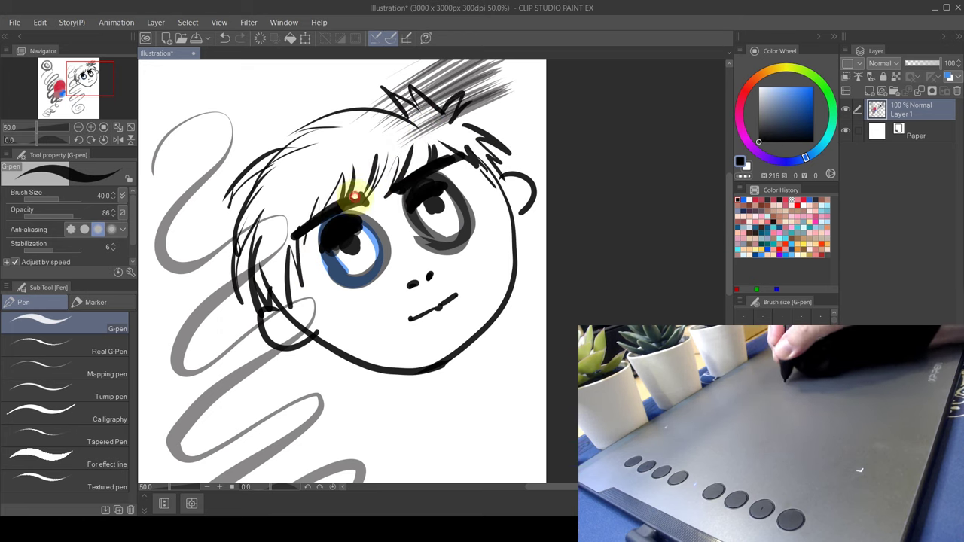
{"action": "left_click_drag", "start_coordinate": [316, 218], "coordinate": [301, 232]}
{"action": "mouse_move", "coordinate": [369, 309]}
{"action": "left_mouse_down"}
{"action": "mouse_move", "coordinate": [376, 320]}
{"action": "mouse_move", "coordinate": [368, 309]}
{"action": "left_mouse_up"}
- Draw the neck lines below the jaw with the G-pen and undo the last test stroke
{"action": "key", "text": "e"}
{"action": "key", "text": "p"}
{"action": "left_click_drag", "start_coordinate": [426, 351], "coordinate": [397, 290]}
{"action": "left_click_drag", "start_coordinate": [407, 310], "coordinate": [423, 342]}
{"action": "left_click_drag", "start_coordinate": [460, 270], "coordinate": [488, 316]}
{"action": "key", "text": "ctrl+plus"}
{"action": "mouse_move", "coordinate": [433, 290]}
{"action": "left_mouse_down"}
{"action": "mouse_move", "coordinate": [462, 266]}
{"action": "mouse_move", "coordinate": [431, 297]}
{"action": "mouse_move", "coordinate": [506, 326]}
{"action": "left_mouse_up"}
{"action": "key", "text": "ctrl+z"}
- Set the G-pen opacity to 51 and hatch shading on the neck, around the eyes and nose, and below the mouth
{"action": "left_click", "coordinate": [54, 216]}
{"action": "mouse_move", "coordinate": [469, 76]}
{"action": "left_mouse_down"}
{"action": "mouse_move", "coordinate": [470, 186]}
{"action": "mouse_move", "coordinate": [479, 205]}
{"action": "left_mouse_up"}
{"action": "mouse_move", "coordinate": [366, 154]}
{"action": "left_mouse_down"}
{"action": "mouse_move", "coordinate": [337, 204]}
{"action": "mouse_move", "coordinate": [413, 151]}
{"action": "left_mouse_up"}
{"action": "left_click_drag", "start_coordinate": [316, 295], "coordinate": [389, 223]}
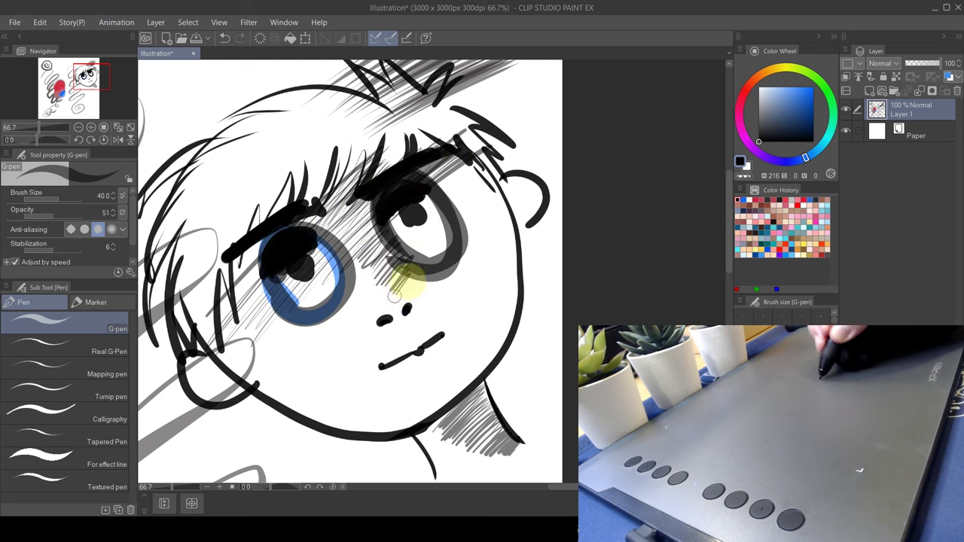
{"action": "left_click_drag", "start_coordinate": [415, 277], "coordinate": [405, 303]}
{"action": "left_click_drag", "start_coordinate": [459, 326], "coordinate": [464, 304]}
{"action": "left_click_drag", "start_coordinate": [419, 340], "coordinate": [387, 360]}
{"action": "mouse_move", "coordinate": [452, 167]}
{"action": "left_mouse_down"}
{"action": "mouse_move", "coordinate": [476, 144]}
{"action": "mouse_move", "coordinate": [482, 191]}
{"action": "mouse_move", "coordinate": [414, 233]}
{"action": "left_mouse_up"}
- Add a new layer above the line art and fill the hair with a muted blue using the G-pen at size 40
{"action": "key", "text": "ctrl+minus"}
{"action": "key", "text": "ctrl+minus"}
{"action": "left_click", "coordinate": [869, 92]}
{"action": "left_click", "coordinate": [781, 112]}
{"action": "left_click", "coordinate": [787, 105]}
{"action": "key", "text": "ctrl+plus"}
{"action": "mouse_move", "coordinate": [353, 278]}
{"action": "left_mouse_down"}
{"action": "mouse_move", "coordinate": [298, 319]}
{"action": "mouse_move", "coordinate": [352, 202]}
{"action": "mouse_move", "coordinate": [361, 247]}
{"action": "mouse_move", "coordinate": [435, 177]}
{"action": "left_mouse_up"}
{"action": "left_click_drag", "start_coordinate": [503, 191], "coordinate": [561, 227]}
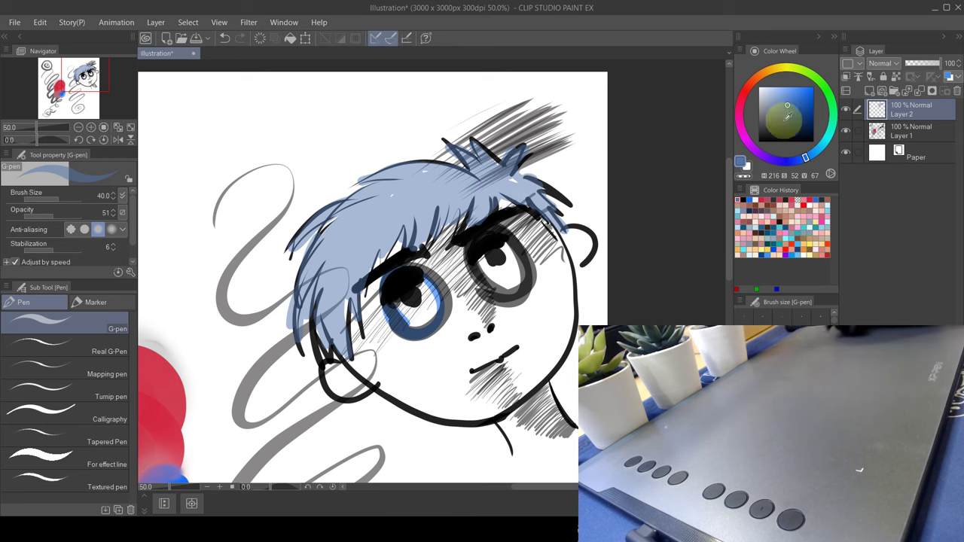
- Pick a deeper, more saturated blue and paint darker strands along the fringe with the G-pen at size 20
{"action": "left_click", "coordinate": [813, 93]}
{"action": "key", "text": "bracketleft"}
{"action": "key", "text": "bracketleft"}
{"action": "key", "text": "bracketleft"}
{"action": "key", "text": "ctrl+plus"}
{"action": "left_click", "coordinate": [811, 109]}
{"action": "left_click_drag", "start_coordinate": [487, 199], "coordinate": [467, 230]}
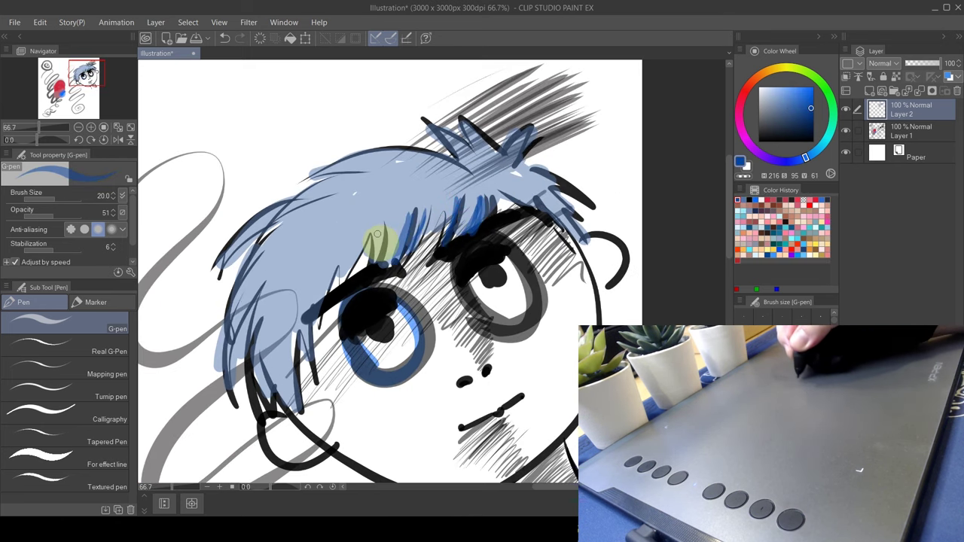
- Enlarge the G-pen, shade the rest of the hair in darker blue and smooth the strokes with the Blend tool
{"action": "key", "text": "bracketright"}
{"action": "key", "text": "bracketright"}
{"action": "key", "text": "bracketright"}
{"action": "key", "text": "bracketright"}
{"action": "mouse_move", "coordinate": [481, 188]}
{"action": "left_mouse_down"}
{"action": "mouse_move", "coordinate": [456, 188]}
{"action": "mouse_move", "coordinate": [300, 246]}
{"action": "mouse_move", "coordinate": [278, 379]}
{"action": "mouse_move", "coordinate": [351, 254]}
{"action": "mouse_move", "coordinate": [500, 189]}
{"action": "mouse_move", "coordinate": [572, 225]}
{"action": "left_mouse_up"}
{"action": "mouse_move", "coordinate": [264, 298]}
{"action": "left_mouse_down"}
{"action": "mouse_move", "coordinate": [241, 310]}
{"action": "mouse_move", "coordinate": [240, 371]}
{"action": "left_mouse_up"}
{"action": "key", "text": "j"}
{"action": "mouse_move", "coordinate": [332, 192]}
{"action": "left_mouse_down"}
{"action": "mouse_move", "coordinate": [398, 161]}
{"action": "mouse_move", "coordinate": [297, 254]}
{"action": "mouse_move", "coordinate": [383, 190]}
{"action": "mouse_move", "coordinate": [427, 180]}
{"action": "mouse_move", "coordinate": [497, 184]}
{"action": "mouse_move", "coordinate": [494, 198]}
{"action": "left_mouse_up"}
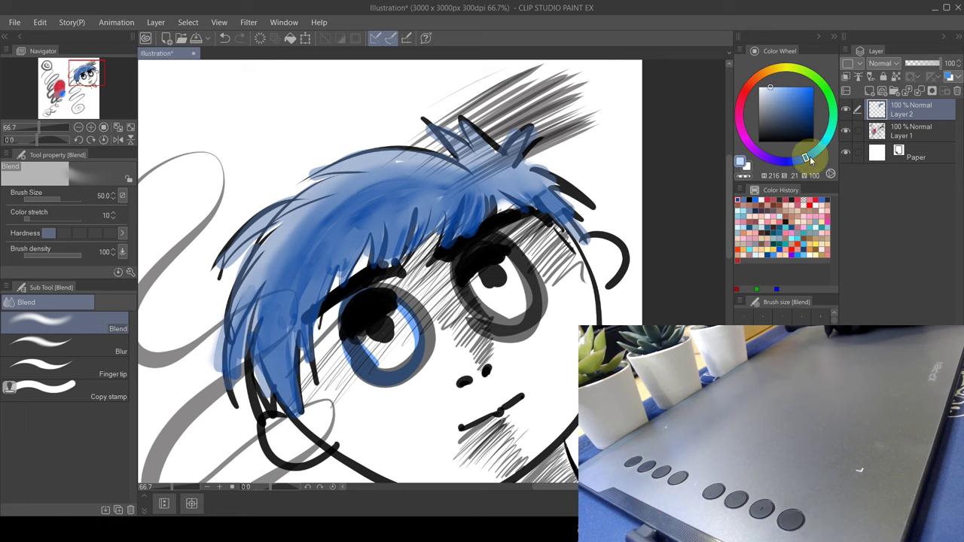
- Shift the pale blue's hue towards cyan and paint highlight strands through the hair, using a smaller brush for the finer ones
{"action": "left_click_drag", "start_coordinate": [811, 160], "coordinate": [820, 148]}
{"action": "key", "text": "p"}
{"action": "left_click_drag", "start_coordinate": [460, 167], "coordinate": [312, 178]}
{"action": "left_click_drag", "start_coordinate": [292, 200], "coordinate": [226, 256]}
{"action": "key", "text": "bracketleft"}
{"action": "key", "text": "bracketleft"}
{"action": "key", "text": "bracketleft"}
{"action": "key", "text": "bracketleft"}
{"action": "left_click_drag", "start_coordinate": [428, 182], "coordinate": [329, 215]}
{"action": "left_click_drag", "start_coordinate": [265, 245], "coordinate": [235, 367]}
{"action": "left_click_drag", "start_coordinate": [261, 283], "coordinate": [264, 386]}
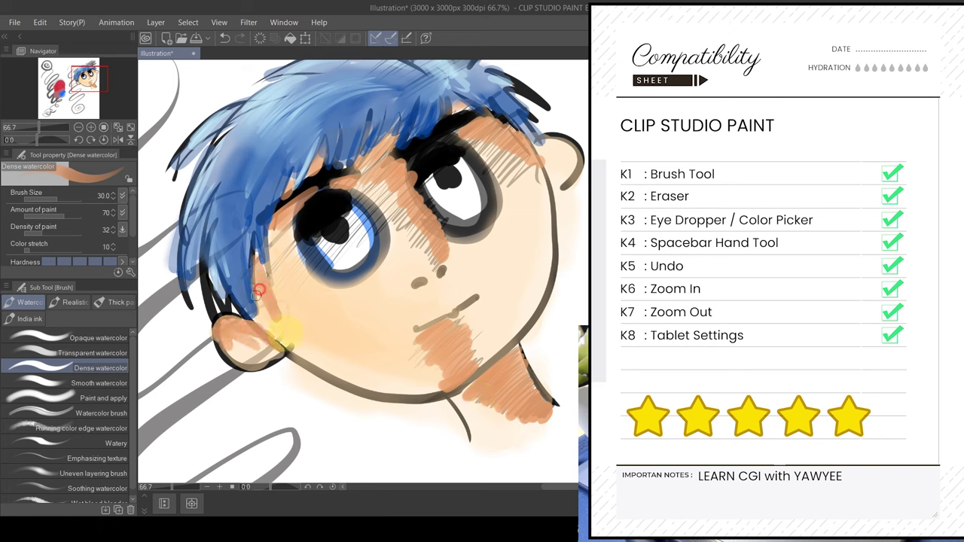
- Shade the cheek and jawline with the Dense watercolor brush at size 60 and soften the skin shading with the Blend tool
{"action": "key", "text": "bracketright"}
{"action": "key", "text": "bracketright"}
{"action": "key", "text": "bracketright"}
{"action": "key", "text": "bracketright"}
{"action": "key", "text": "bracketright"}
{"action": "key", "text": "bracketright"}
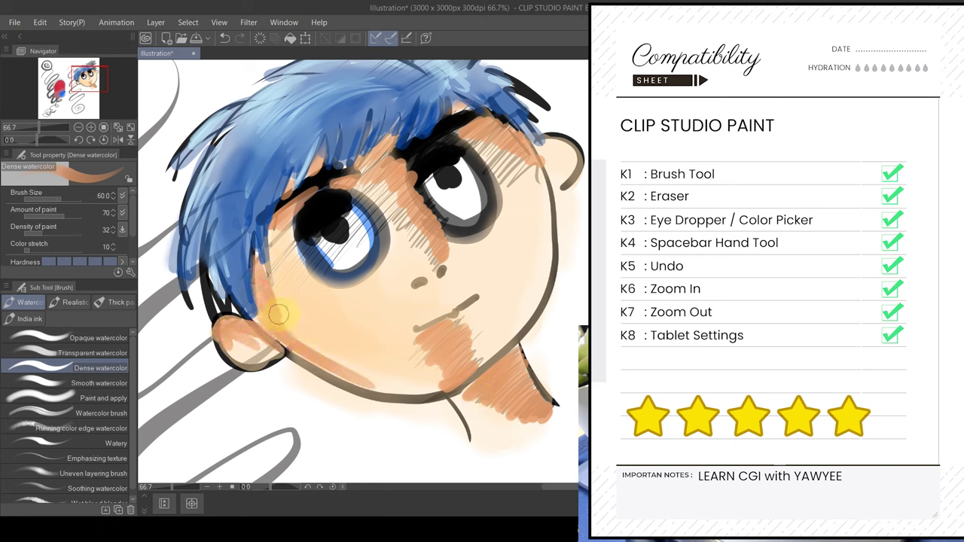
{"action": "mouse_move", "coordinate": [276, 312]}
{"action": "left_mouse_down"}
{"action": "mouse_move", "coordinate": [315, 340]}
{"action": "mouse_move", "coordinate": [415, 381]}
{"action": "left_mouse_up"}
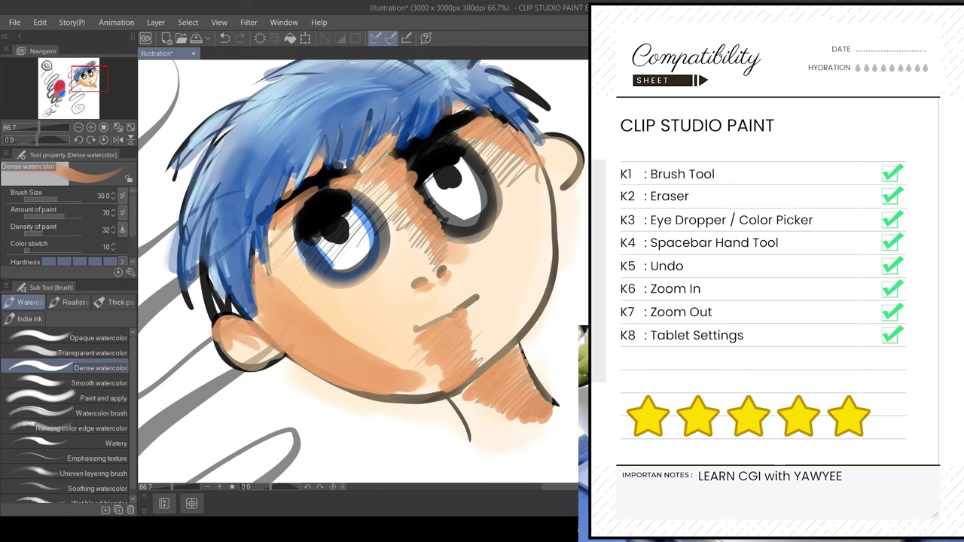
{"action": "key", "text": "j"}
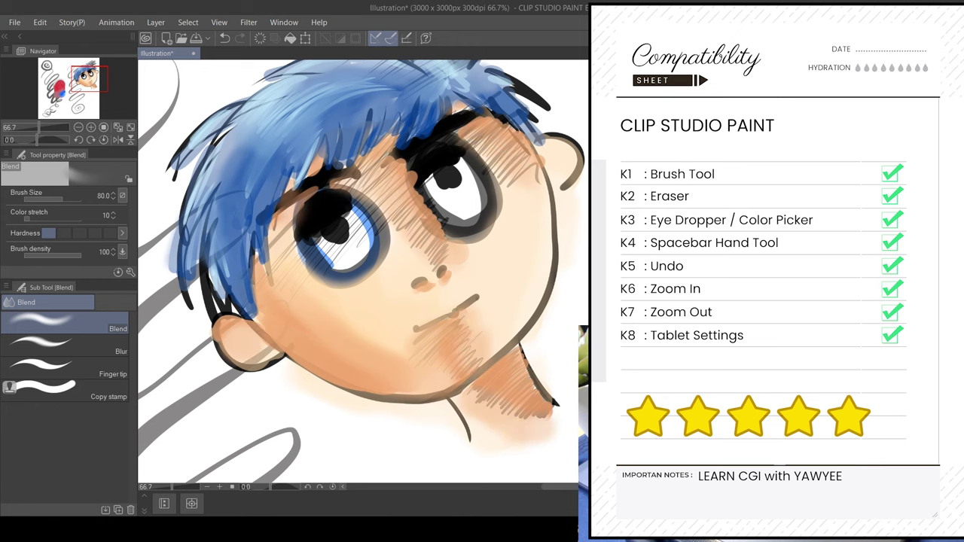
{"action": "key", "text": "ctrl+minus"}
{"action": "key", "text": "ctrl+minus"}
{"action": "key", "text": "ctrl+minus"}
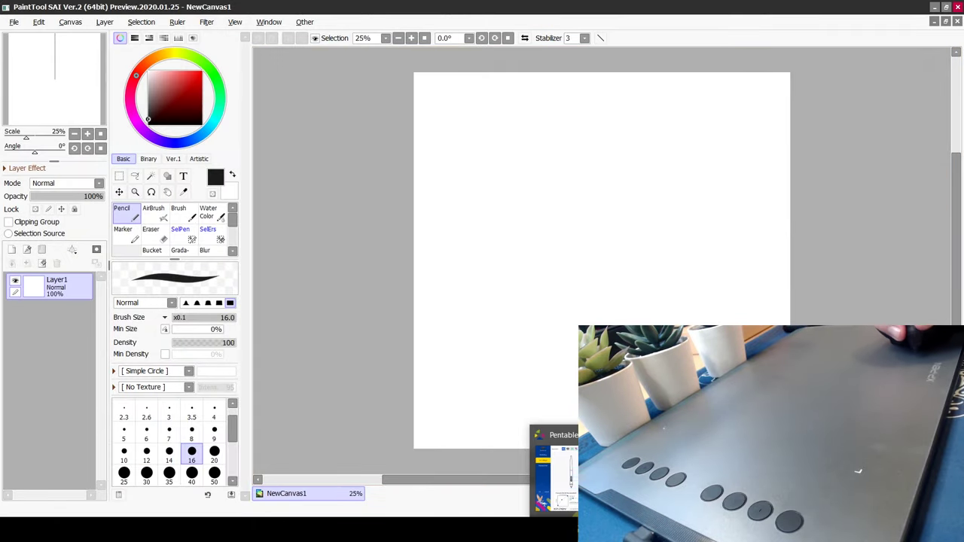
- Reset the tablet driver's pen settings to default, adjust the midpoint of the pressure curve and minimize the driver window
{"action": "left_click", "coordinate": [583, 479]}
{"action": "left_click", "coordinate": [583, 323]}
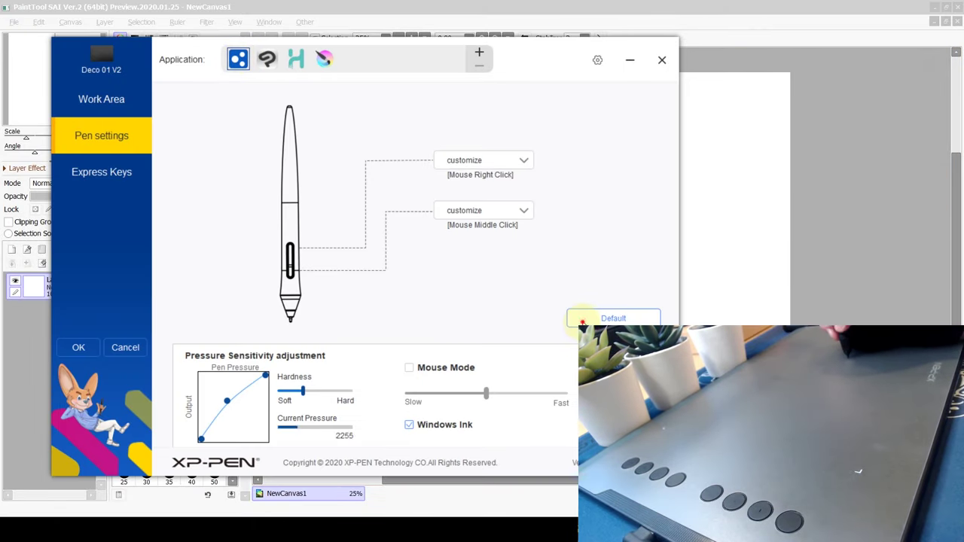
{"action": "left_click", "coordinate": [582, 322]}
{"action": "left_click_drag", "start_coordinate": [234, 408], "coordinate": [227, 403]}
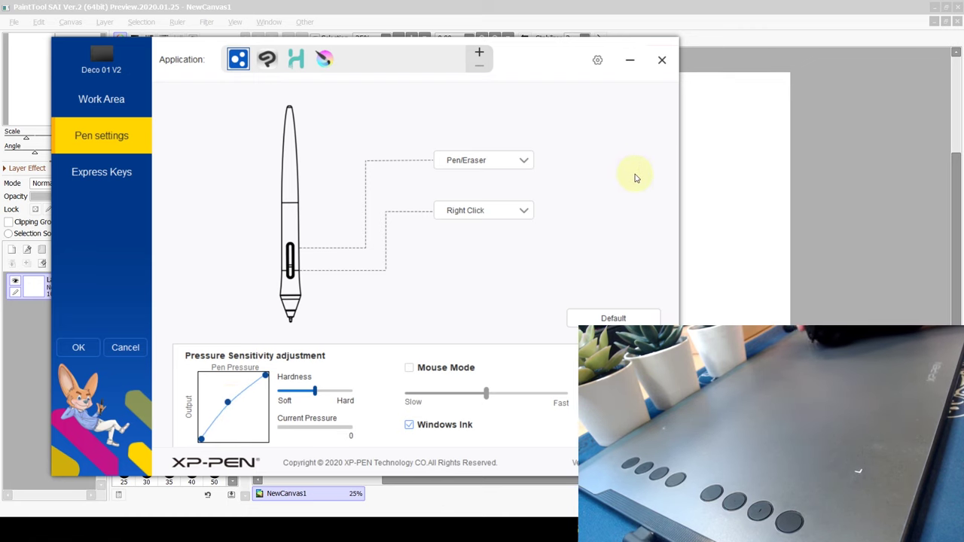
{"action": "left_click", "coordinate": [630, 59]}
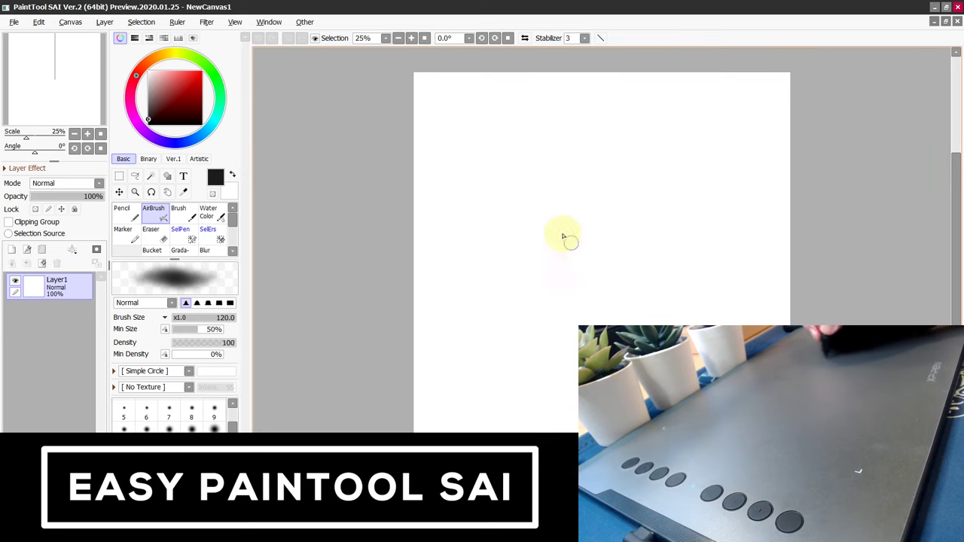
- Draw thin test loops with the Pencil at size 20 and a thick wavy line at size 250
{"action": "left_click", "coordinate": [125, 214]}
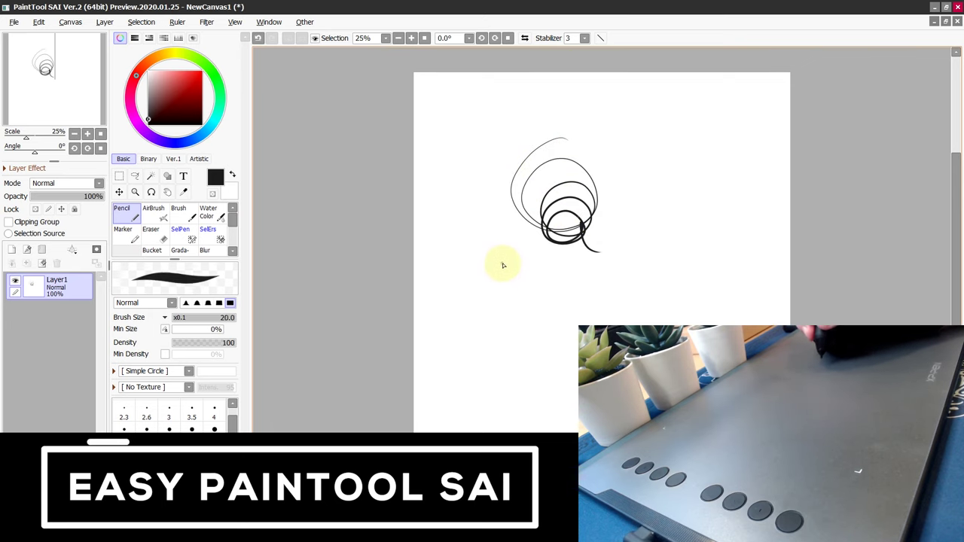
{"action": "key", "text": "]"}
{"action": "key", "text": "]"}
{"action": "key", "text": "]"}
{"action": "key", "text": "]"}
{"action": "key", "text": "]"}
{"action": "key", "text": "]"}
{"action": "key", "text": "]"}
{"action": "key", "text": "]"}
{"action": "key", "text": "]"}
{"action": "key", "text": "]"}
{"action": "key", "text": "]"}
{"action": "key", "text": "]"}
{"action": "key", "text": "]"}
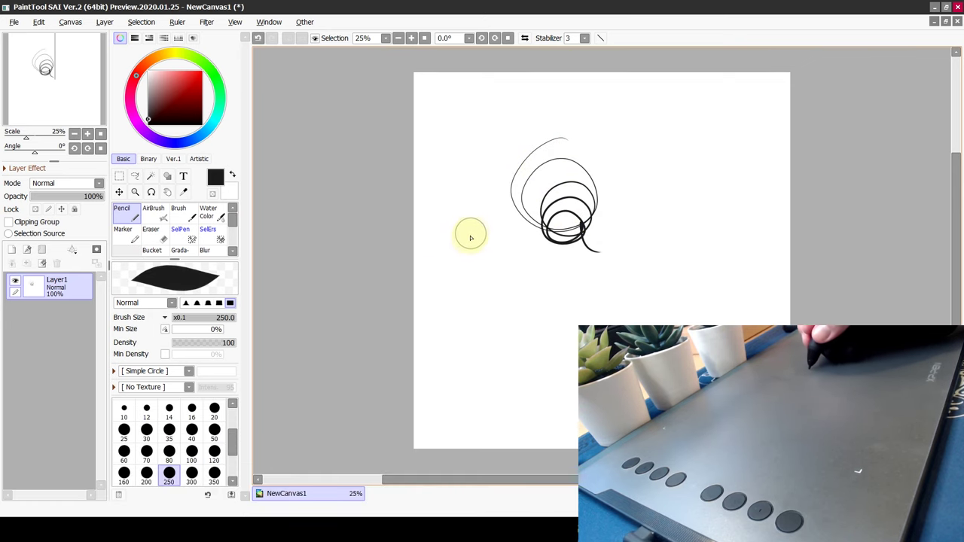
{"action": "mouse_move", "coordinate": [522, 262]}
{"action": "left_mouse_down"}
{"action": "mouse_move", "coordinate": [481, 343]}
{"action": "mouse_move", "coordinate": [537, 324]}
{"action": "mouse_move", "coordinate": [476, 385]}
{"action": "mouse_move", "coordinate": [538, 379]}
{"action": "left_mouse_up"}
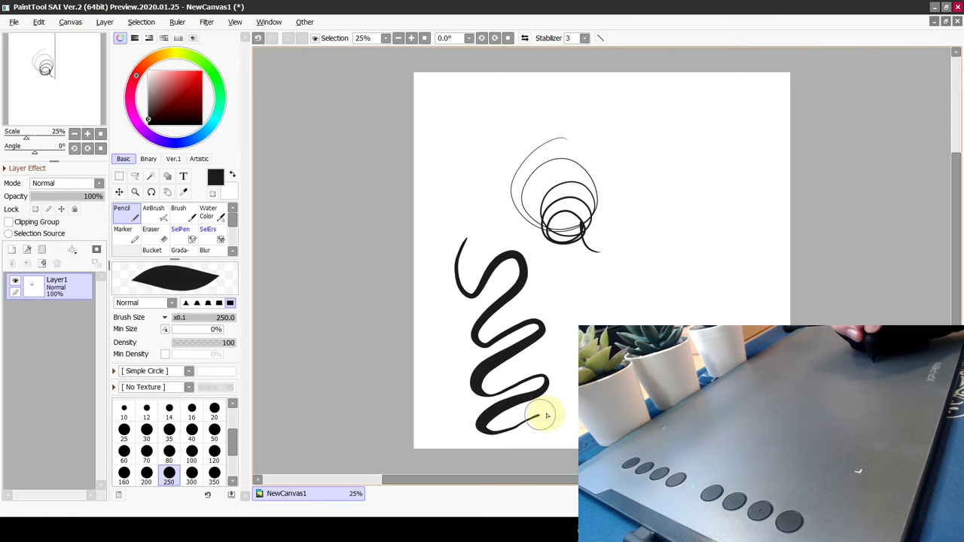
{"action": "left_click_drag", "start_coordinate": [549, 415], "coordinate": [580, 441]}
- Set the Pencil to size 80 and draw a spiral, a patch of hatching and a smaller wavy line
{"action": "key", "text": "bracketleft"}
{"action": "key", "text": "bracketleft"}
{"action": "key", "text": "bracketleft"}
{"action": "key", "text": "bracketleft"}
{"action": "key", "text": "bracketleft"}
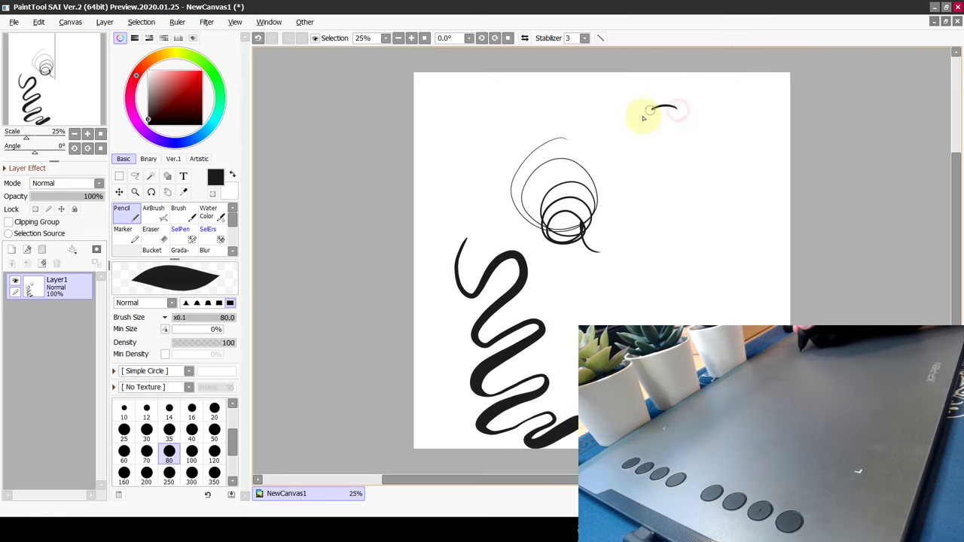
{"action": "mouse_move", "coordinate": [639, 123]}
{"action": "left_mouse_down"}
{"action": "mouse_move", "coordinate": [714, 204]}
{"action": "mouse_move", "coordinate": [680, 134]}
{"action": "mouse_move", "coordinate": [660, 165]}
{"action": "mouse_move", "coordinate": [706, 186]}
{"action": "mouse_move", "coordinate": [690, 164]}
{"action": "left_mouse_up"}
{"action": "mouse_move", "coordinate": [569, 259]}
{"action": "left_mouse_down"}
{"action": "mouse_move", "coordinate": [593, 279]}
{"action": "mouse_move", "coordinate": [578, 329]}
{"action": "left_mouse_up"}
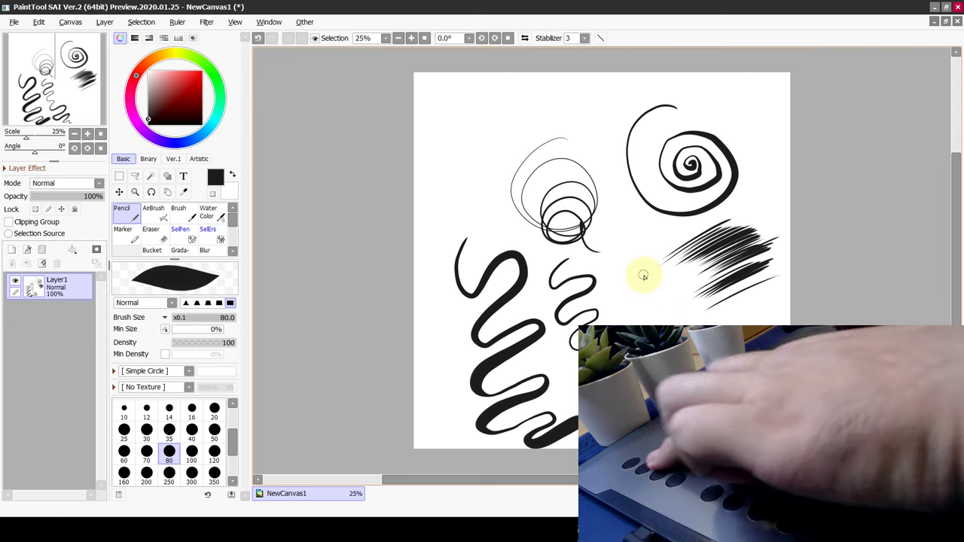
- Erase the thin loops with the Eraser at size 500 and try the eyedropper on the color square
{"action": "key", "text": "e"}
{"action": "left_click_drag", "start_coordinate": [553, 175], "coordinate": [555, 197]}
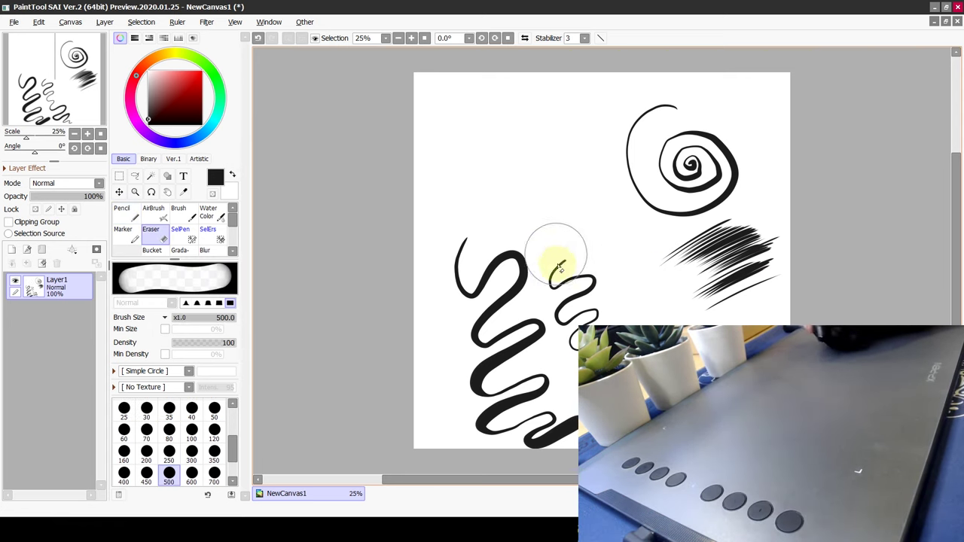
{"action": "key", "text": "alt"}
{"action": "left_click", "coordinate": [184, 96]}
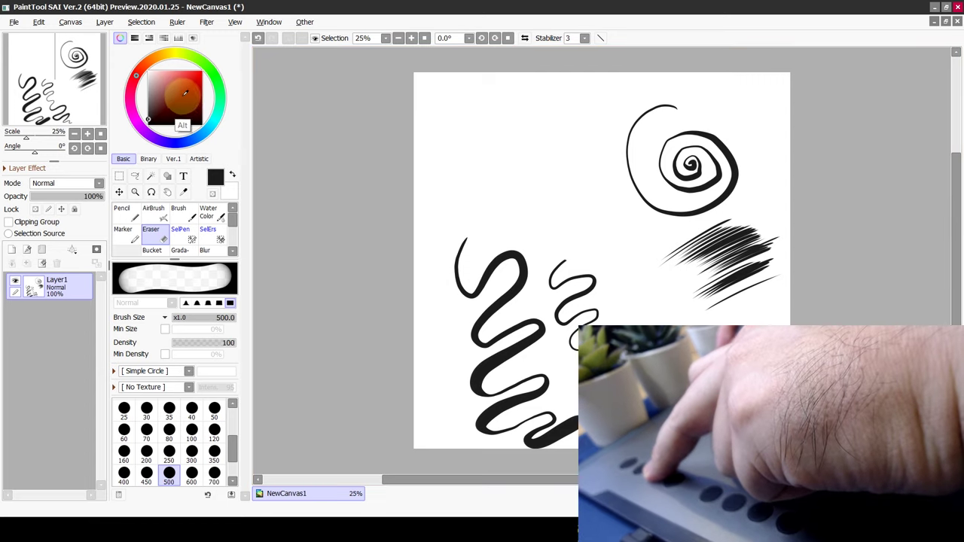
- Paint a dark red blob and a green blob above the thick wavy line with the AirBrush at size 120
{"action": "key", "text": "b"}
{"action": "mouse_move", "coordinate": [505, 132]}
{"action": "left_mouse_down"}
{"action": "mouse_move", "coordinate": [473, 167]}
{"action": "mouse_move", "coordinate": [503, 145]}
{"action": "mouse_move", "coordinate": [465, 166]}
{"action": "mouse_move", "coordinate": [554, 146]}
{"action": "mouse_move", "coordinate": [454, 147]}
{"action": "mouse_move", "coordinate": [517, 202]}
{"action": "left_mouse_up"}
{"action": "left_click", "coordinate": [213, 71]}
{"action": "left_click", "coordinate": [196, 89]}
- Sample colors from the wavy lines and both blobs with the eyedropper and airbrush a black patch beside the spiral
{"action": "left_click", "coordinate": [519, 270], "text": "alt"}
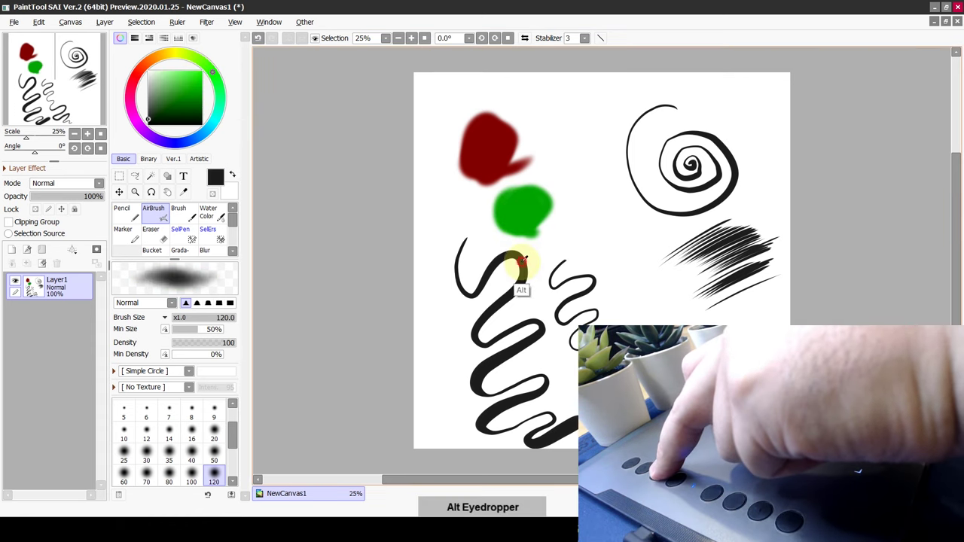
{"action": "left_click", "coordinate": [520, 211], "text": "alt"}
{"action": "left_click", "coordinate": [506, 161], "text": "alt"}
{"action": "left_click", "coordinate": [566, 277], "text": "alt"}
{"action": "key", "text": "b"}
{"action": "left_click_drag", "start_coordinate": [592, 211], "coordinate": [603, 217]}
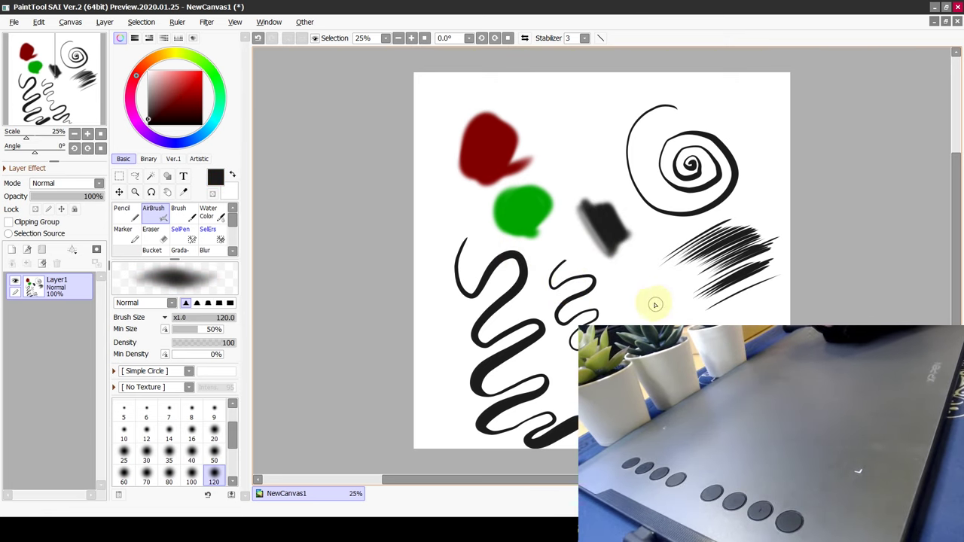
- Undo the black patch and the green blob
{"action": "key", "text": "ctrl+z"}
{"action": "key", "text": "ctrl+z"}
- Test the zoom in and zoom out express keys and pan the canvas slightly with the Hand tool
{"action": "key", "text": "ctrl+plus"}
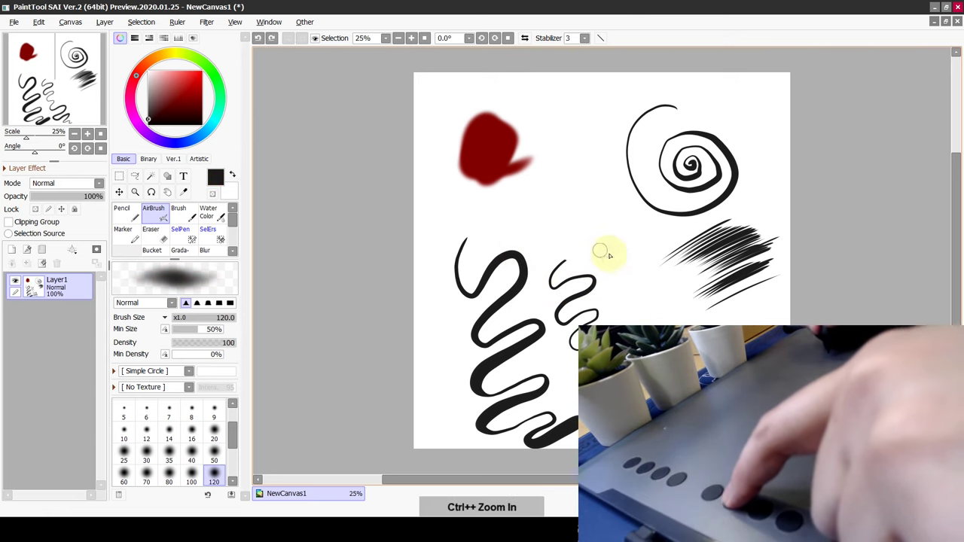
{"action": "key", "text": "ctrl+minus"}
{"action": "key", "text": "ctrl+plus"}
{"action": "key", "text": "ctrl+minus"}
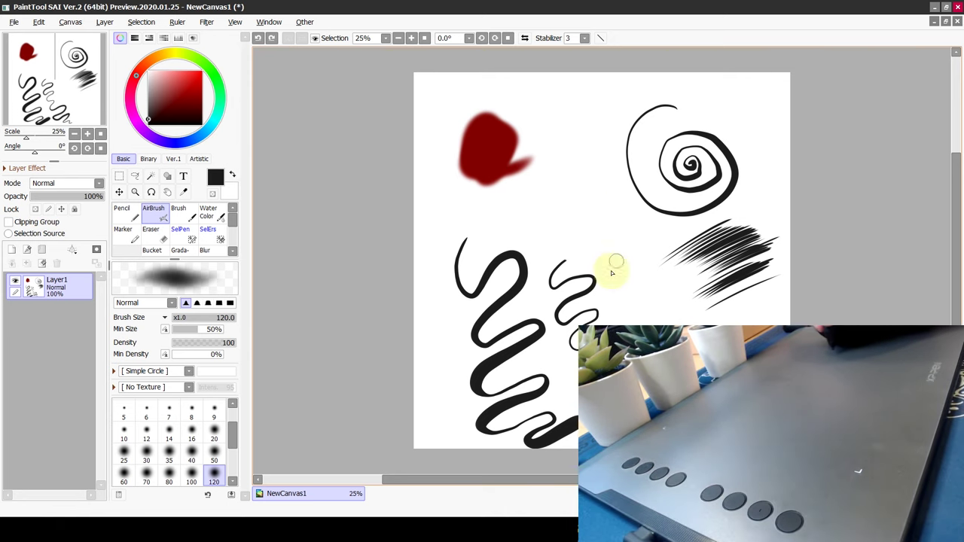
{"action": "left_click", "coordinate": [606, 257], "text": "ctrl"}
{"action": "left_click", "coordinate": [606, 258], "text": "ctrl+alt"}
{"action": "left_click_drag", "start_coordinate": [614, 278], "coordinate": [588, 266]}
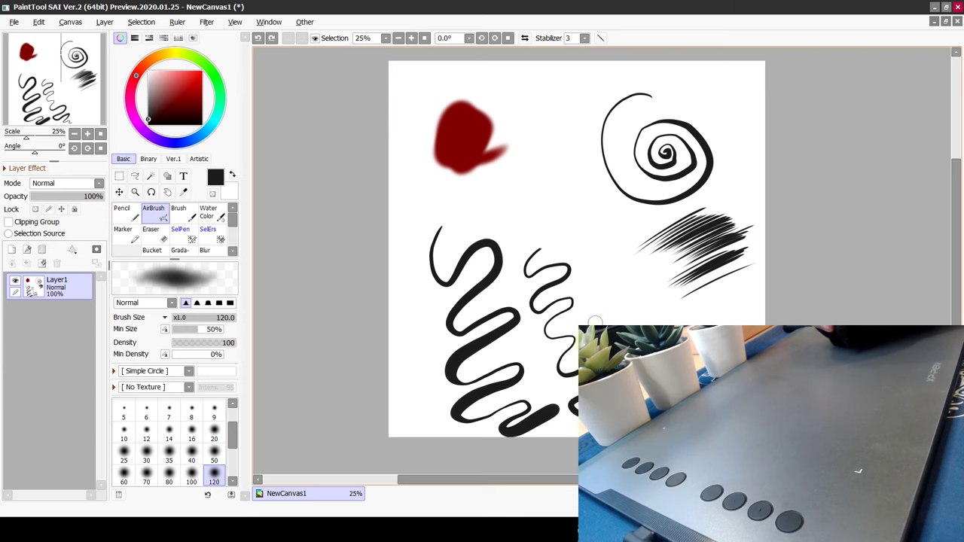
- Add sai2.exe as an application in the tablet driver and open its express key settings
{"action": "left_click", "coordinate": [581, 530]}
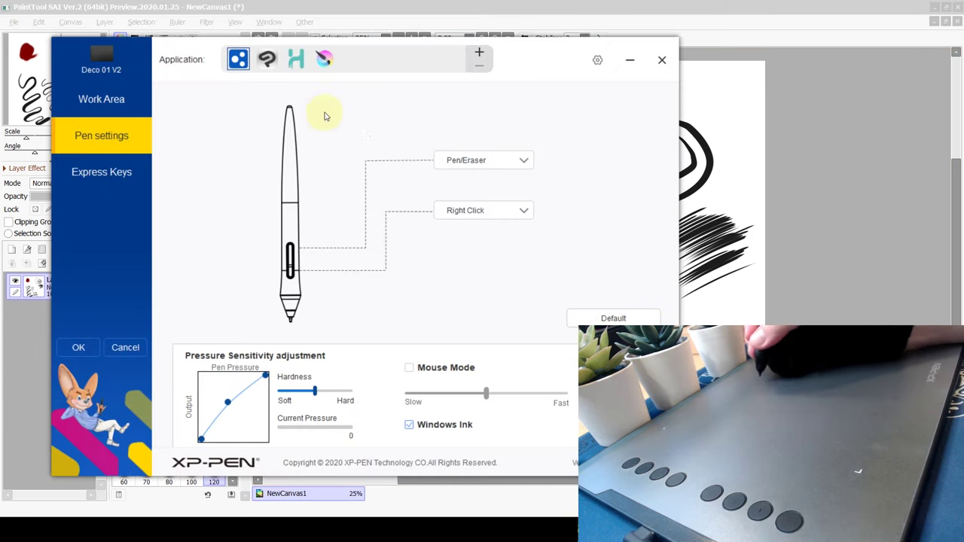
{"action": "left_click", "coordinate": [476, 60]}
{"action": "left_click_drag", "start_coordinate": [540, 155], "coordinate": [551, 257]}
{"action": "left_click", "coordinate": [443, 228]}
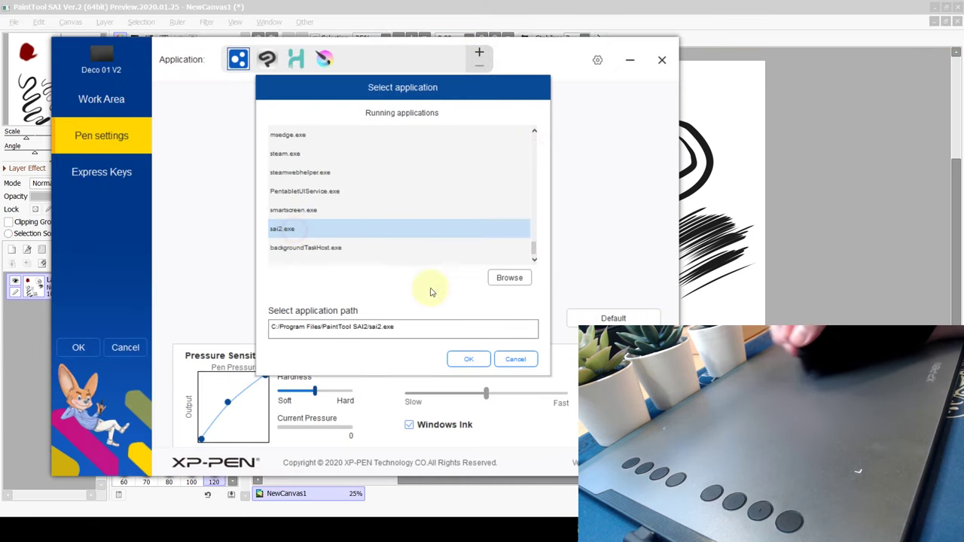
{"action": "left_click", "coordinate": [471, 360]}
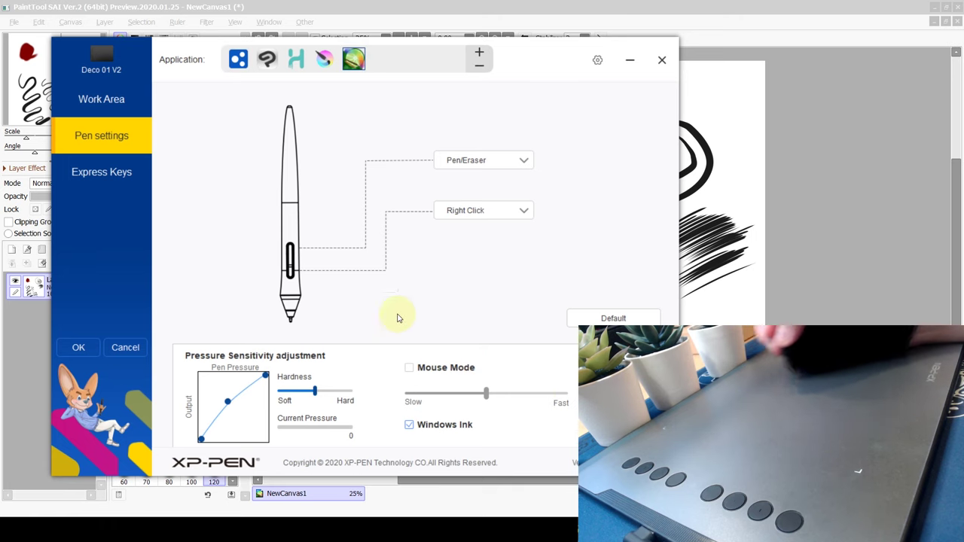
{"action": "left_click", "coordinate": [107, 172]}
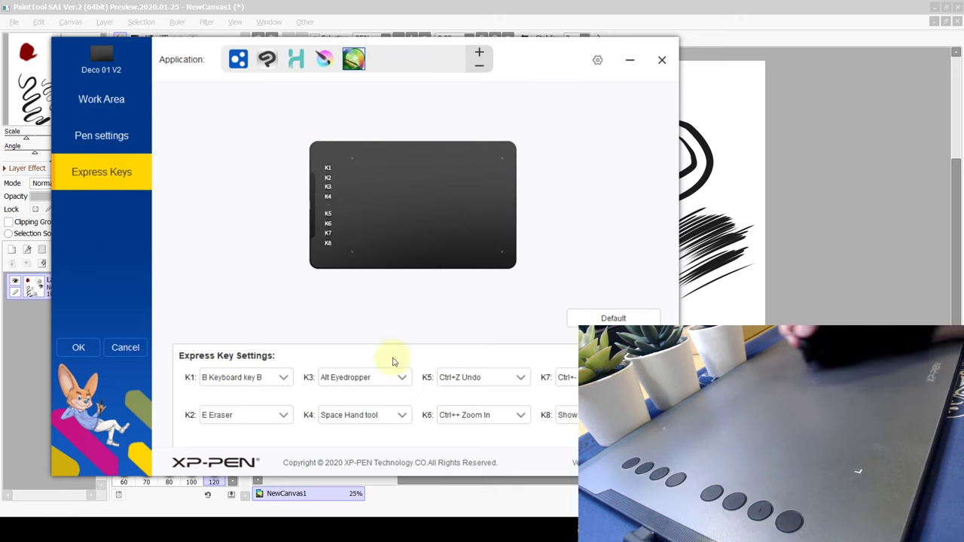
- Customize express key K6 for sai2.exe with the shortcut Ctrl+Space
{"action": "left_click", "coordinate": [486, 422]}
{"action": "left_click", "coordinate": [471, 452]}
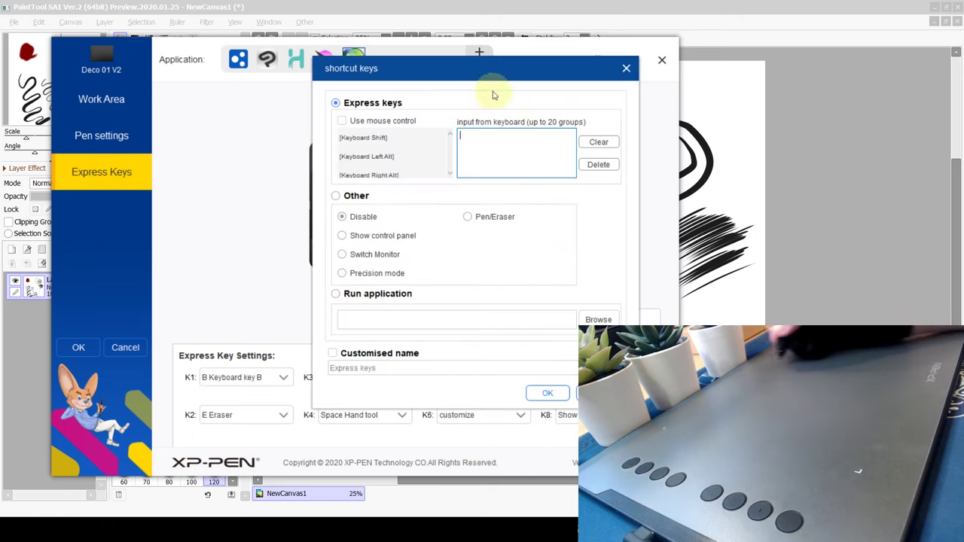
{"action": "key", "text": "space"}
{"action": "key", "text": "space"}
{"action": "key", "text": "space"}
{"action": "key", "text": "space"}
{"action": "key", "text": "space"}
{"action": "key", "text": "space"}
{"action": "key", "text": "space"}
{"action": "key", "text": "space"}
{"action": "key", "text": "space"}
{"action": "key", "text": "space"}
{"action": "left_click", "coordinate": [599, 141]}
{"action": "left_click", "coordinate": [559, 394]}
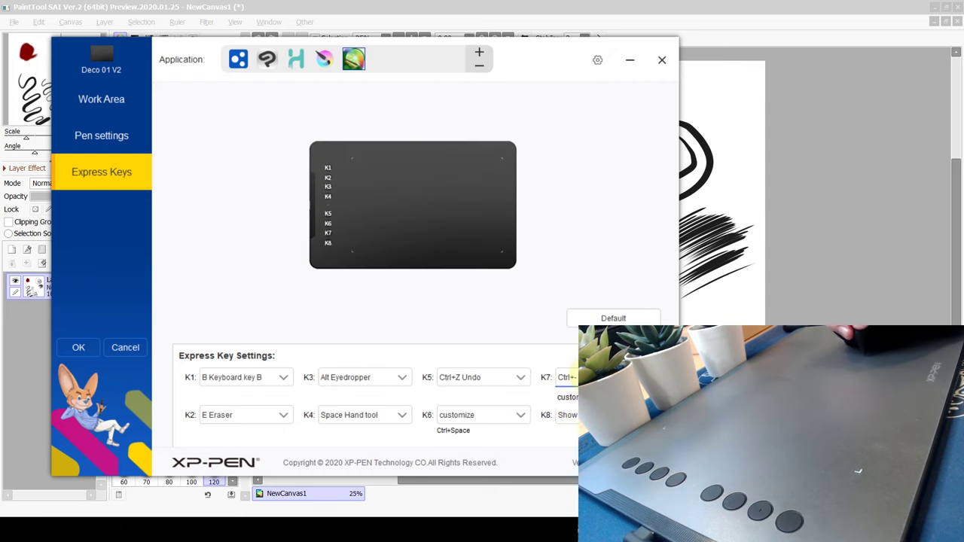
- Customize express key K7 for sai2.exe with the shortcut Ctrl+Alt+Space and minimize the tablet driver
{"action": "left_click", "coordinate": [567, 406]}
{"action": "left_click", "coordinate": [535, 151]}
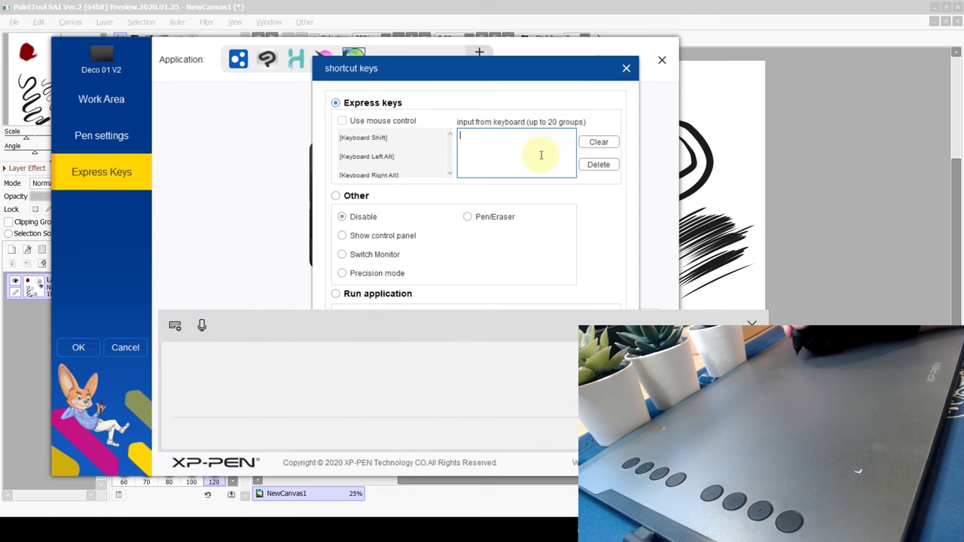
{"action": "key", "text": "ctrl+alt+space"}
{"action": "left_click", "coordinate": [547, 394]}
{"action": "left_click", "coordinate": [630, 59]}
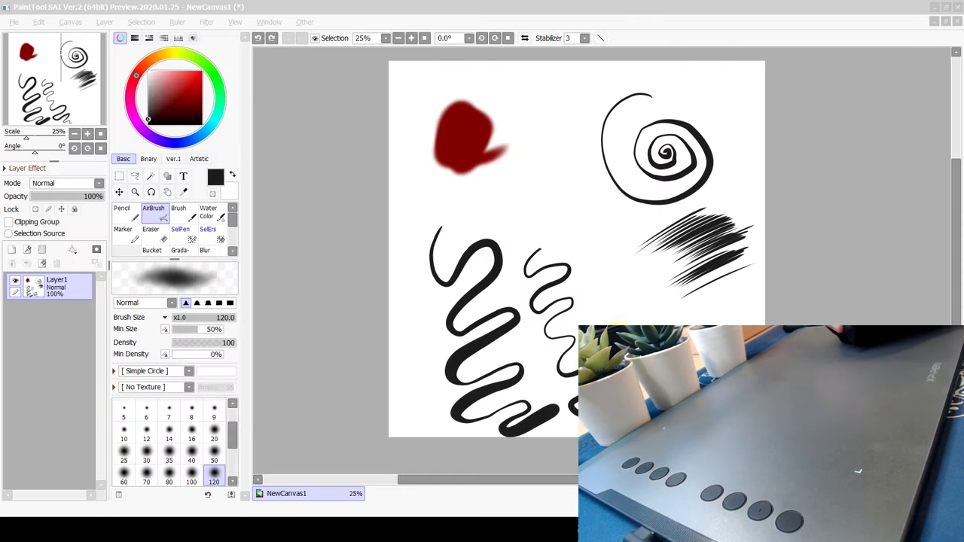
- Test the customized zoom in and zoom out keys on the canvas, and open and close the tablet settings with K8
{"action": "key", "text": "ctrl+space"}
{"action": "left_click", "coordinate": [625, 332]}
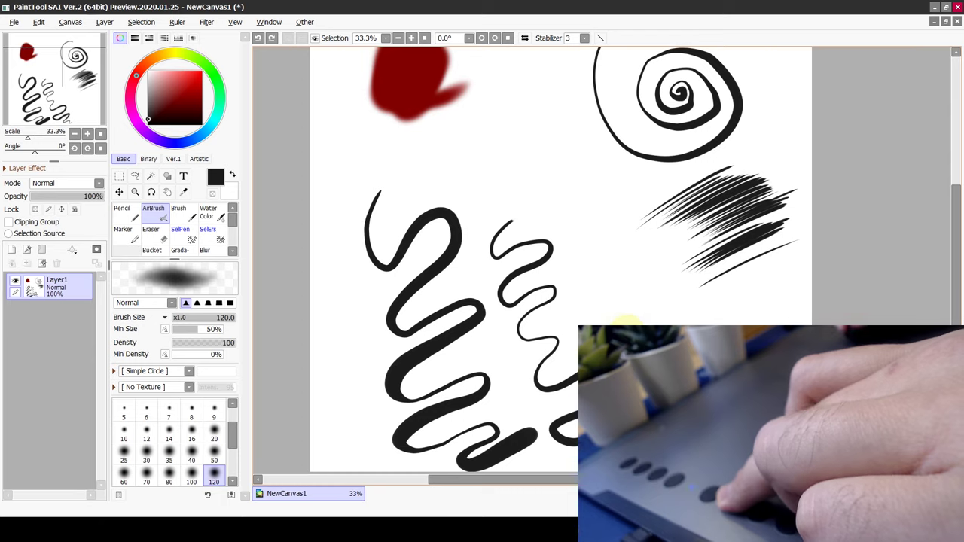
{"action": "left_click", "coordinate": [627, 332]}
{"action": "key", "text": "ctrl+alt+space"}
{"action": "left_click", "coordinate": [632, 336]}
{"action": "left_click", "coordinate": [632, 335]}
{"action": "left_click", "coordinate": [633, 336]}
{"action": "left_click", "coordinate": [633, 336]}
{"action": "key", "text": "ctrl+space"}
{"action": "left_click", "coordinate": [624, 297]}
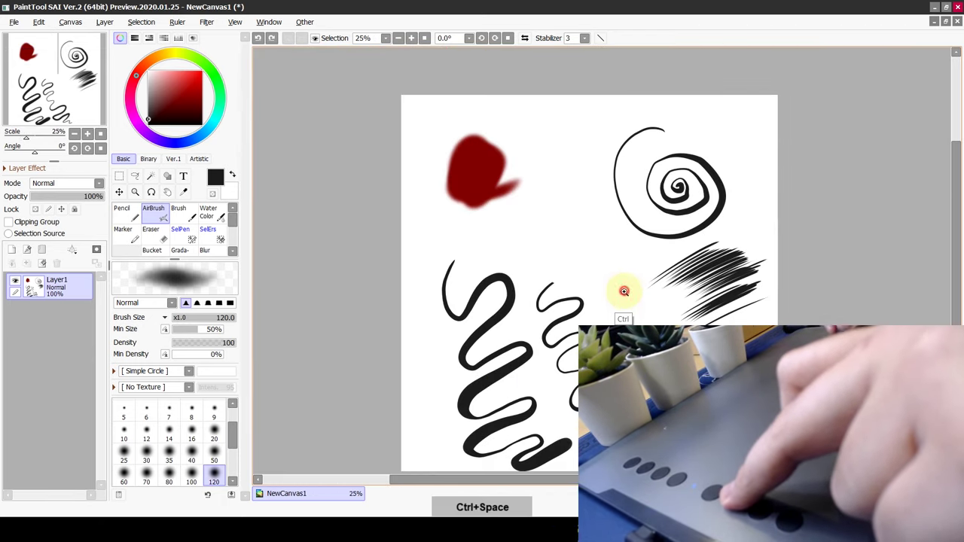
{"action": "left_click", "coordinate": [626, 288]}
{"action": "left_click", "coordinate": [632, 282]}
{"action": "key", "text": "ctrl+alt+space"}
{"action": "left_click", "coordinate": [634, 280]}
{"action": "left_click", "coordinate": [633, 280]}
{"action": "left_click", "coordinate": [634, 280]}
{"action": "key", "text": "alt+Tab"}
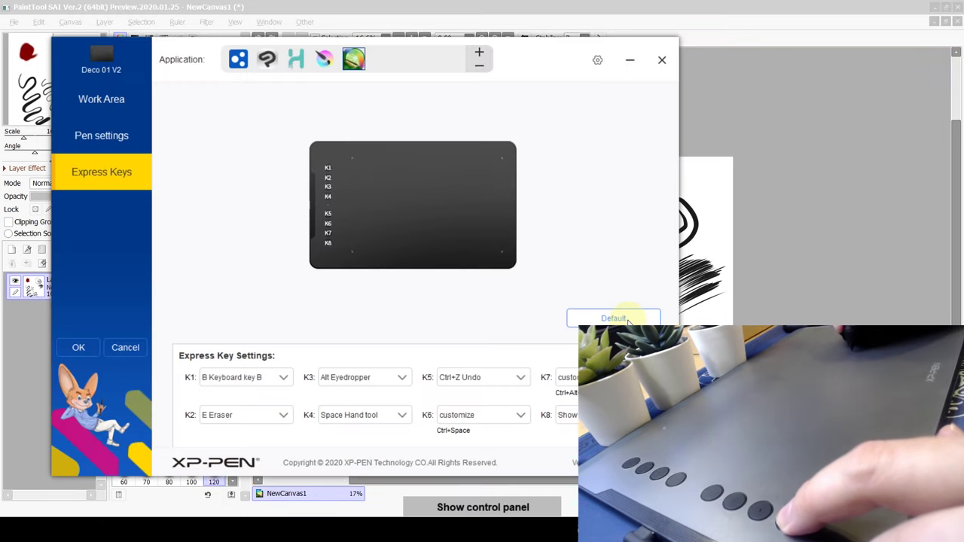
{"action": "left_click", "coordinate": [662, 59]}
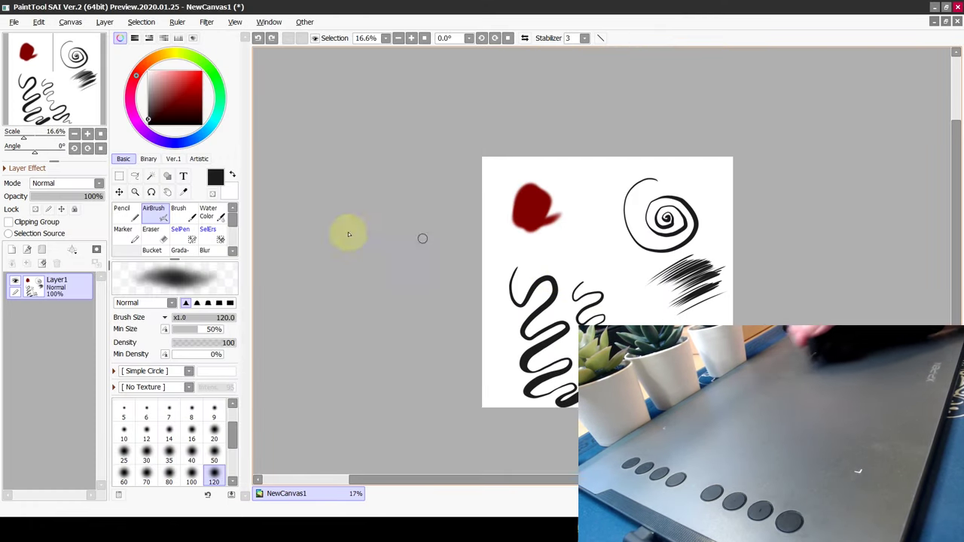
- Add a layer and sketch a round face outline with two large eyes using the Pencil at density 42
{"action": "left_click", "coordinate": [12, 250]}
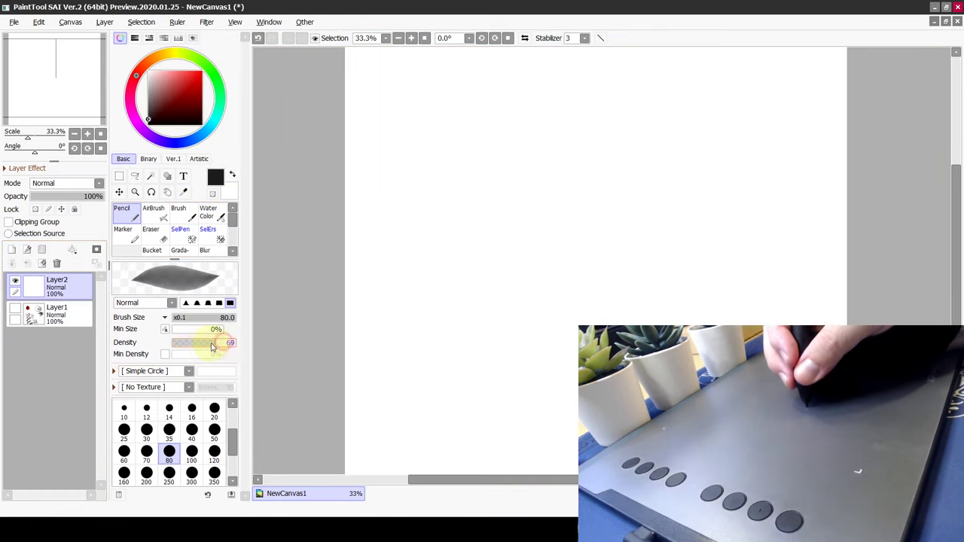
{"action": "left_click_drag", "start_coordinate": [223, 343], "coordinate": [199, 343]}
{"action": "mouse_move", "coordinate": [456, 160]}
{"action": "left_mouse_down"}
{"action": "mouse_move", "coordinate": [468, 276]}
{"action": "mouse_move", "coordinate": [487, 256]}
{"action": "left_mouse_up"}
{"action": "mouse_move", "coordinate": [558, 164]}
{"action": "left_mouse_down"}
{"action": "mouse_move", "coordinate": [577, 208]}
{"action": "mouse_move", "coordinate": [565, 184]}
{"action": "left_mouse_up"}
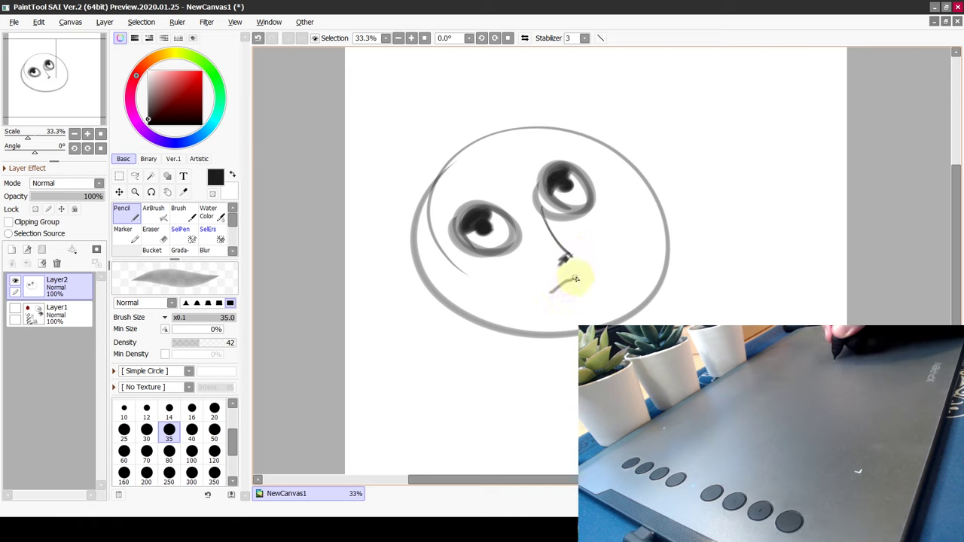
- Sketch the finer facial features: lips, upper eyelashes and an ear on each side of the head
{"action": "left_click_drag", "start_coordinate": [563, 275], "coordinate": [599, 262]}
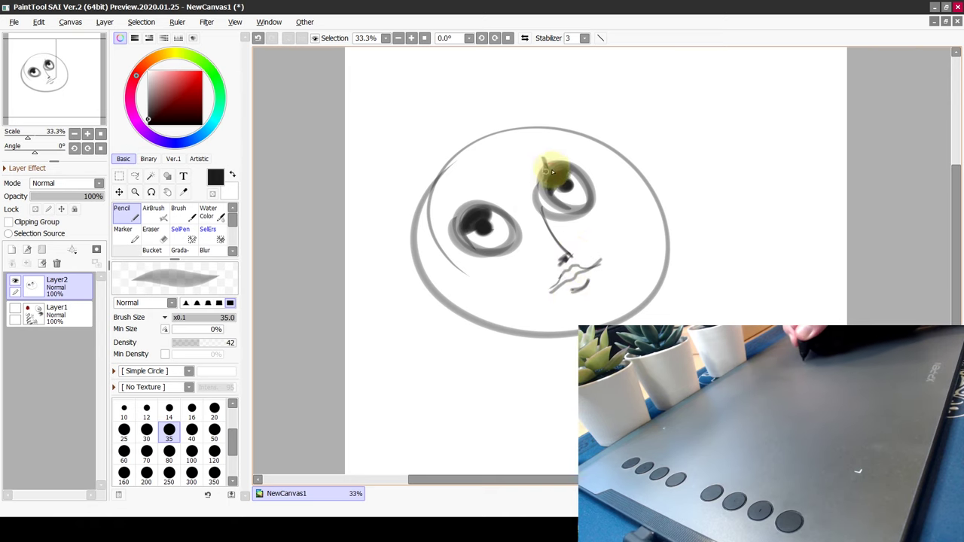
{"action": "left_click_drag", "start_coordinate": [551, 168], "coordinate": [577, 160]}
{"action": "left_click_drag", "start_coordinate": [444, 225], "coordinate": [465, 212]}
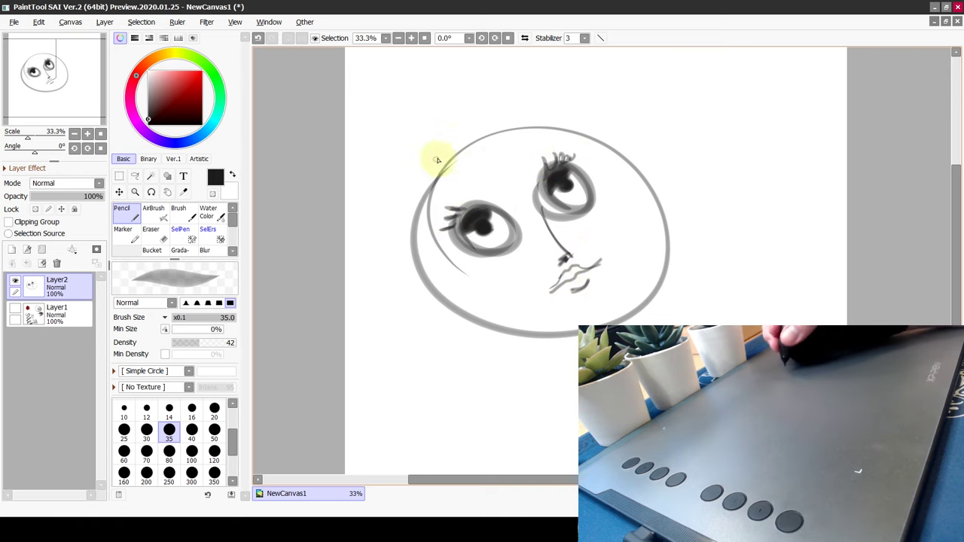
{"action": "left_click_drag", "start_coordinate": [426, 293], "coordinate": [459, 320]}
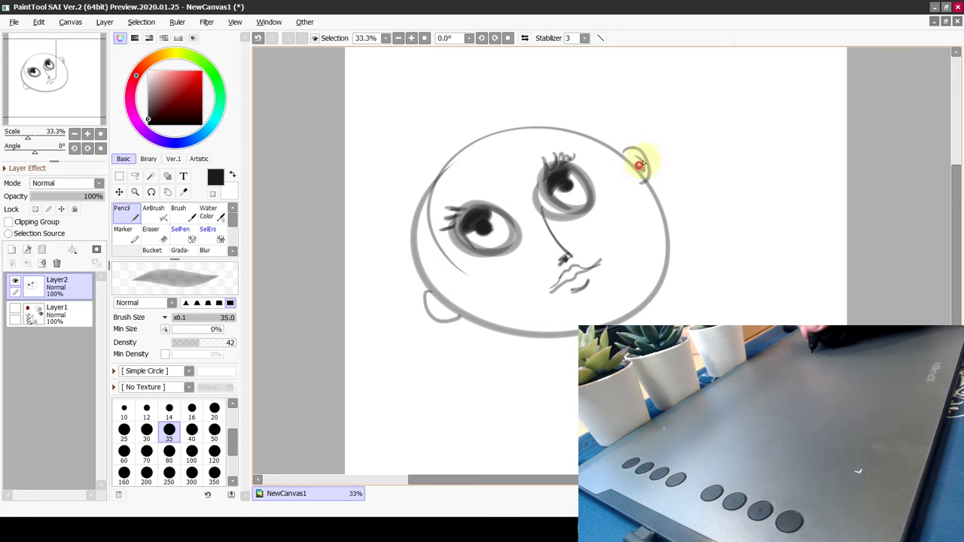
{"action": "left_click_drag", "start_coordinate": [643, 164], "coordinate": [639, 171]}
{"action": "left_click_drag", "start_coordinate": [434, 302], "coordinate": [442, 310]}
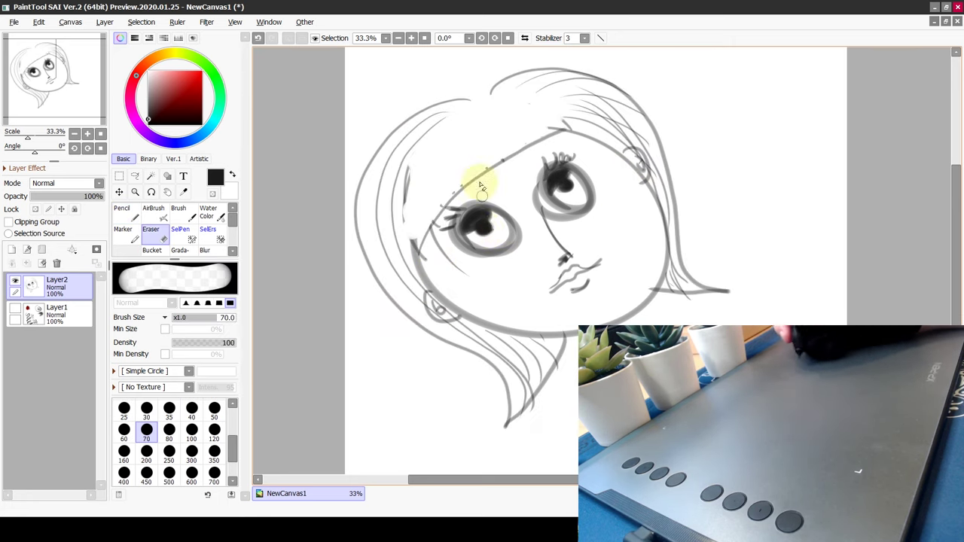
- Sketch the hair's fringe and loose strands over the forehead and crown with the Pencil
{"action": "left_click", "coordinate": [128, 214]}
{"action": "left_click_drag", "start_coordinate": [433, 128], "coordinate": [422, 256]}
{"action": "left_click_drag", "start_coordinate": [519, 91], "coordinate": [577, 132]}
{"action": "left_click_drag", "start_coordinate": [464, 222], "coordinate": [444, 138]}
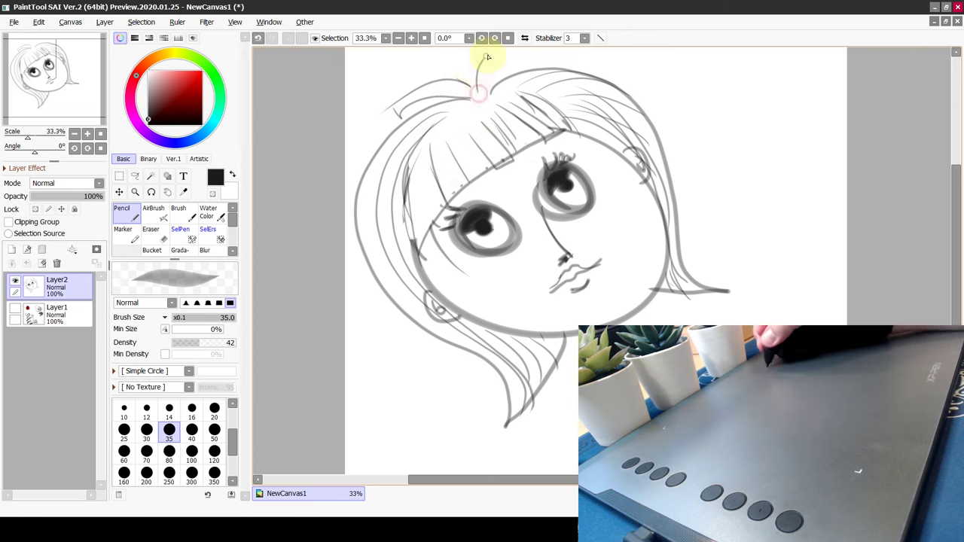
- Draw a round, dark-filled earring hanging from each ear
{"action": "left_click_drag", "start_coordinate": [452, 316], "coordinate": [488, 337]}
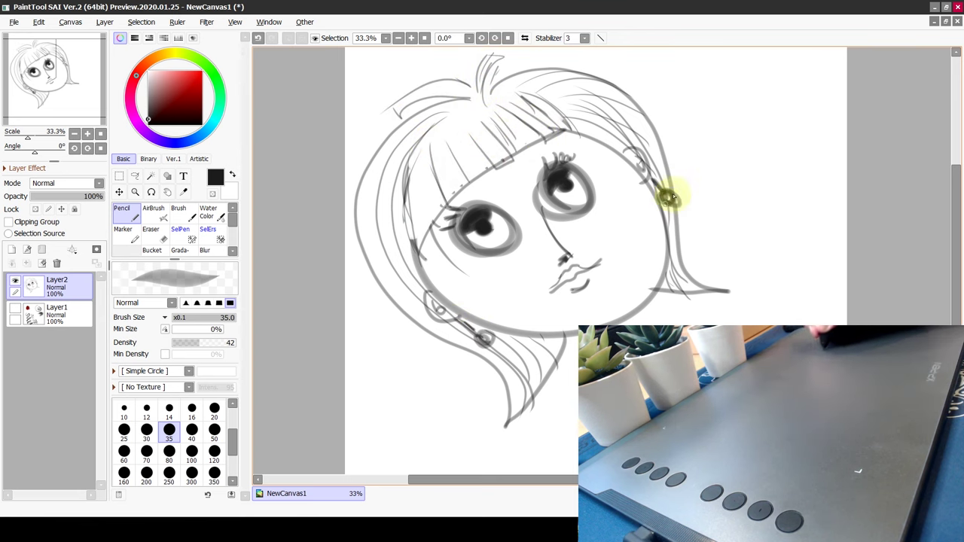
{"action": "left_click_drag", "start_coordinate": [482, 339], "coordinate": [478, 334]}
{"action": "left_click_drag", "start_coordinate": [667, 198], "coordinate": [670, 198]}
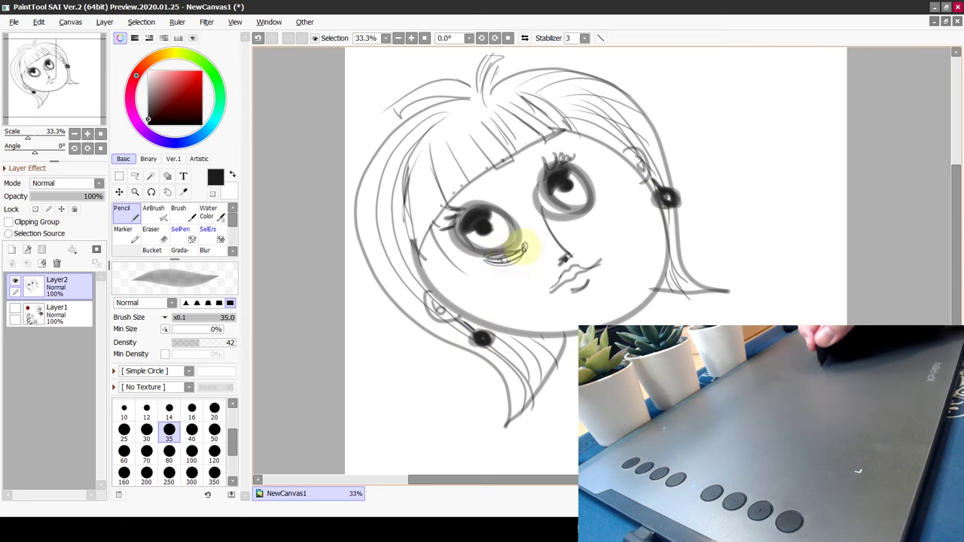
- Add shading under the eyes, dotted freckles on the cheeks and hatched eyebrows to the face
{"action": "left_click_drag", "start_coordinate": [603, 210], "coordinate": [565, 220]}
{"action": "left_click", "coordinate": [617, 231]}
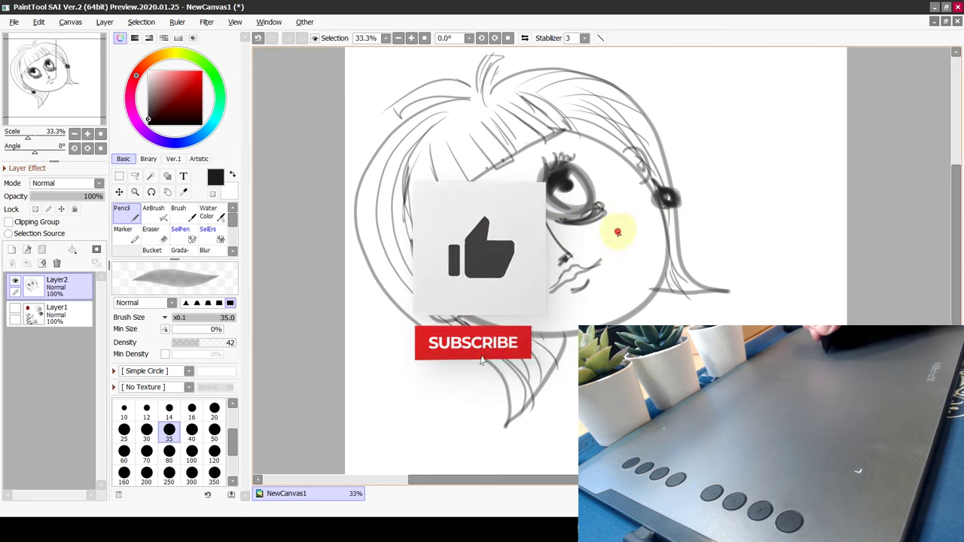
{"action": "left_click", "coordinate": [631, 235]}
{"action": "left_click", "coordinate": [639, 222]}
{"action": "left_click", "coordinate": [628, 220]}
{"action": "left_click", "coordinate": [622, 206]}
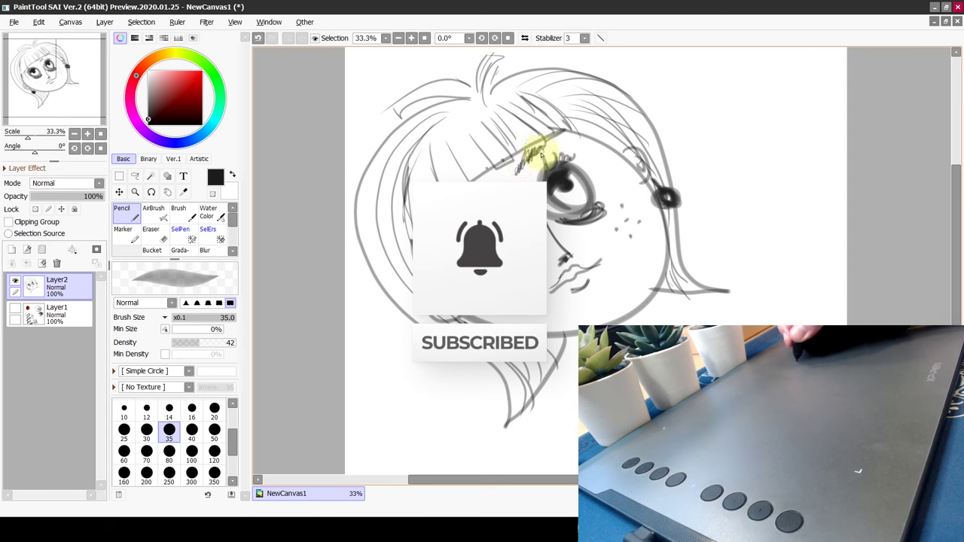
{"action": "mouse_move", "coordinate": [549, 147]}
{"action": "left_mouse_down"}
{"action": "mouse_move", "coordinate": [586, 136]}
{"action": "mouse_move", "coordinate": [538, 153]}
{"action": "left_mouse_up"}
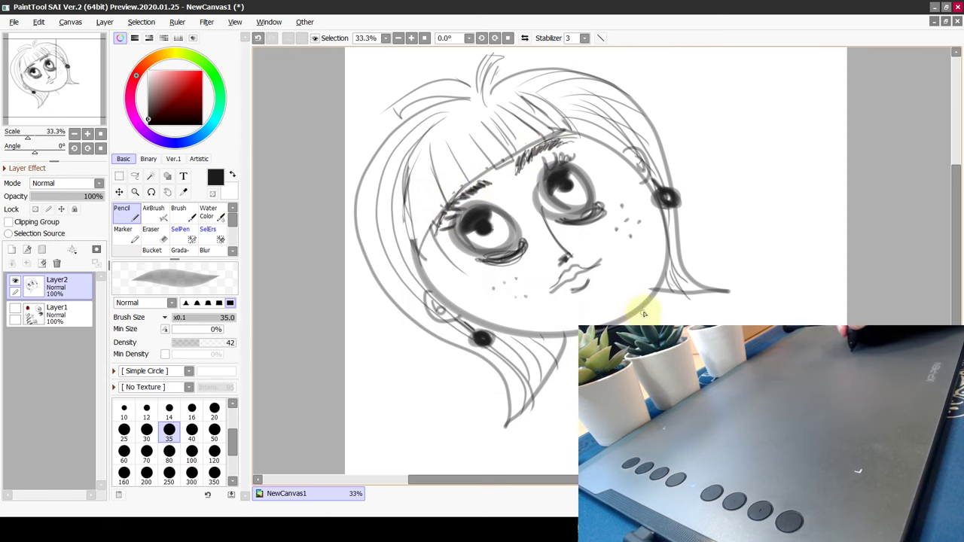
- Sketch the neck, shoulders and a necklace below the head, undoing the first attempted stroke
{"action": "mouse_move", "coordinate": [621, 367]}
{"action": "left_mouse_down"}
{"action": "mouse_move", "coordinate": [558, 319]}
{"action": "mouse_move", "coordinate": [506, 382]}
{"action": "left_mouse_up"}
{"action": "key", "text": "ctrl+z"}
{"action": "mouse_move", "coordinate": [556, 307]}
{"action": "left_mouse_down"}
{"action": "mouse_move", "coordinate": [568, 442]}
{"action": "mouse_move", "coordinate": [580, 452]}
{"action": "left_mouse_up"}
{"action": "mouse_move", "coordinate": [604, 282]}
{"action": "left_mouse_down"}
{"action": "mouse_move", "coordinate": [713, 318]}
{"action": "mouse_move", "coordinate": [671, 279]}
{"action": "mouse_move", "coordinate": [692, 303]}
{"action": "left_mouse_up"}
{"action": "left_click_drag", "start_coordinate": [555, 305], "coordinate": [579, 347]}
{"action": "left_click_drag", "start_coordinate": [608, 281], "coordinate": [629, 317]}
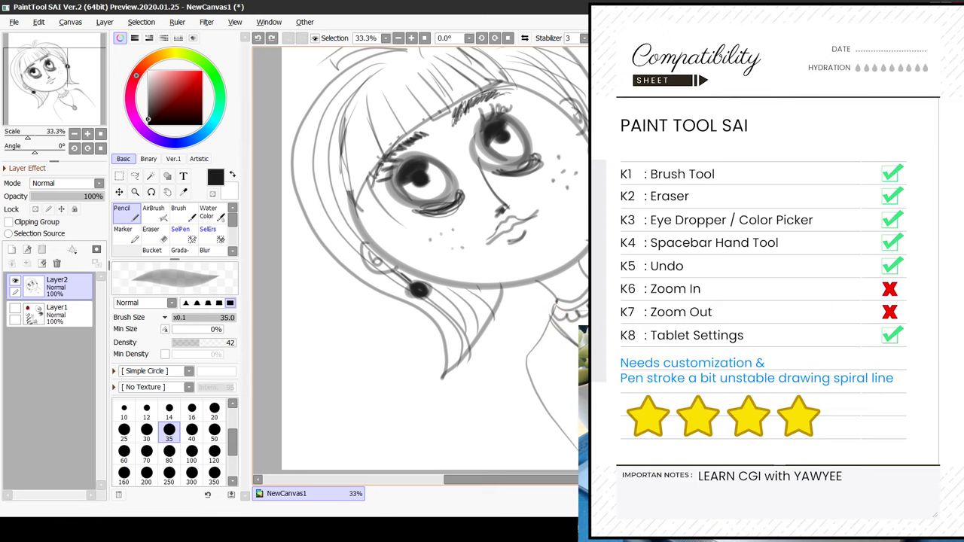
- Switch to the Eraser and shift the view over the finished portrait sketch
{"action": "key", "text": "e"}
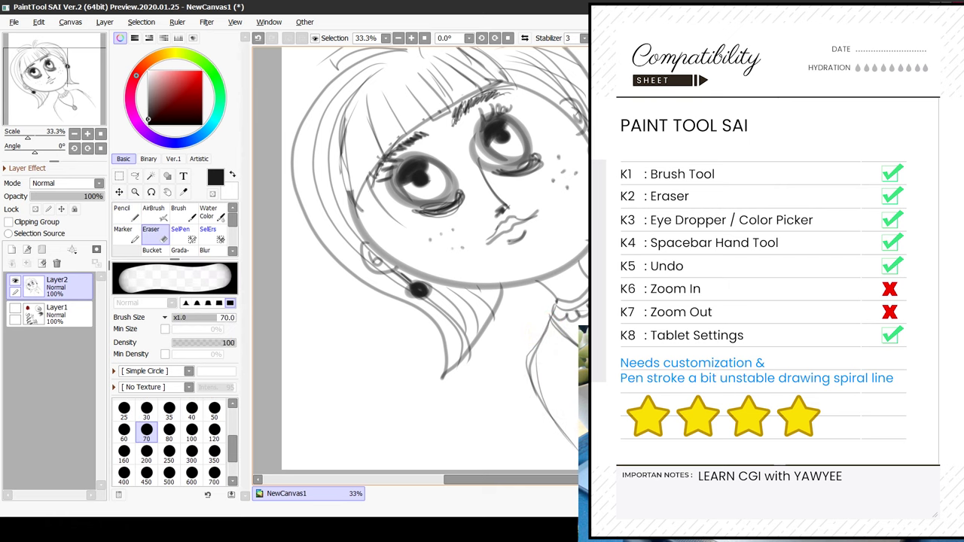
{"action": "left_click_drag", "start_coordinate": [633, 253], "coordinate": [672, 281]}
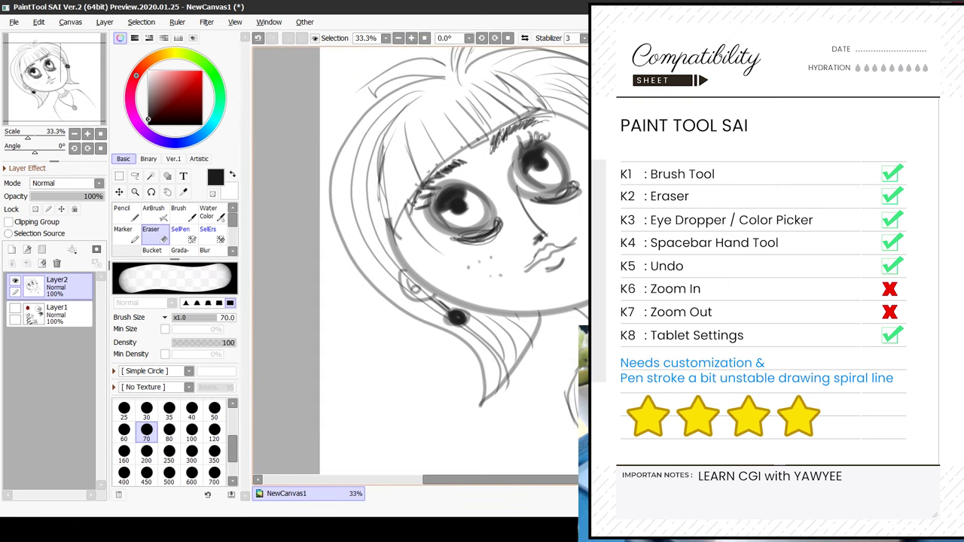
{"action": "scroll", "coordinate": [672, 280], "scroll_direction": "down", "scroll_amount": 2}
{"action": "left_click_drag", "start_coordinate": [612, 255], "coordinate": [586, 246]}
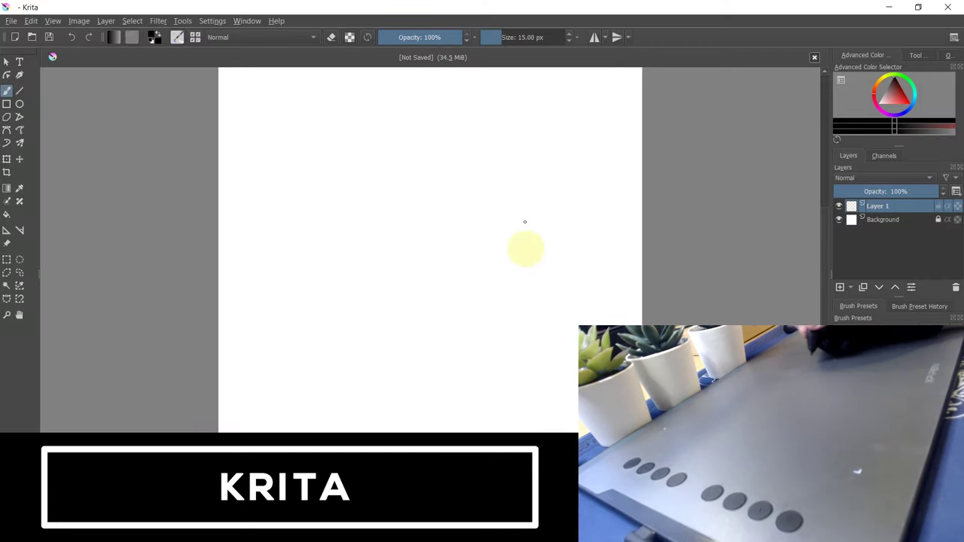
- Switch to Krita, draw overlapping black ovals on Layer 1 and erase them with the eraser enlarged to 135 px
{"action": "left_click_drag", "start_coordinate": [365, 210], "coordinate": [446, 226]}
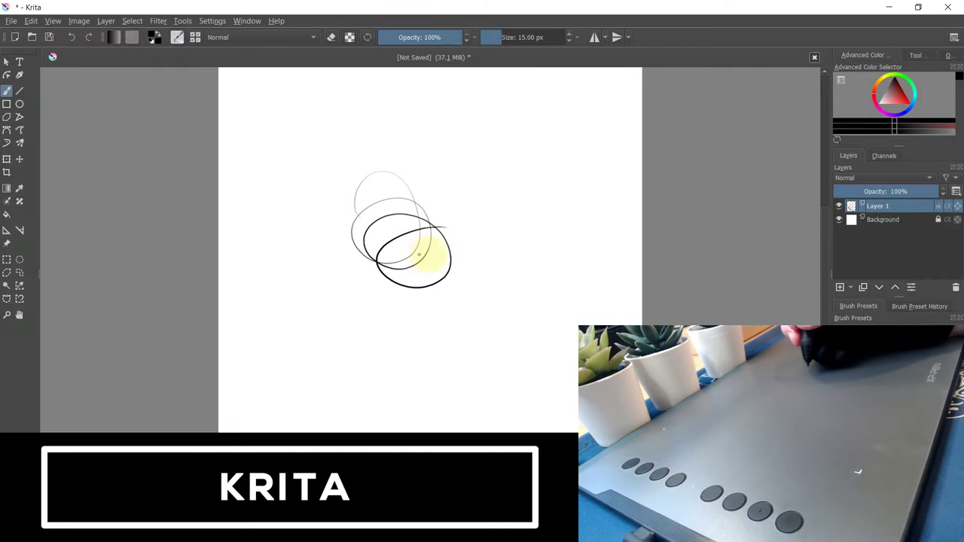
{"action": "key", "text": "e"}
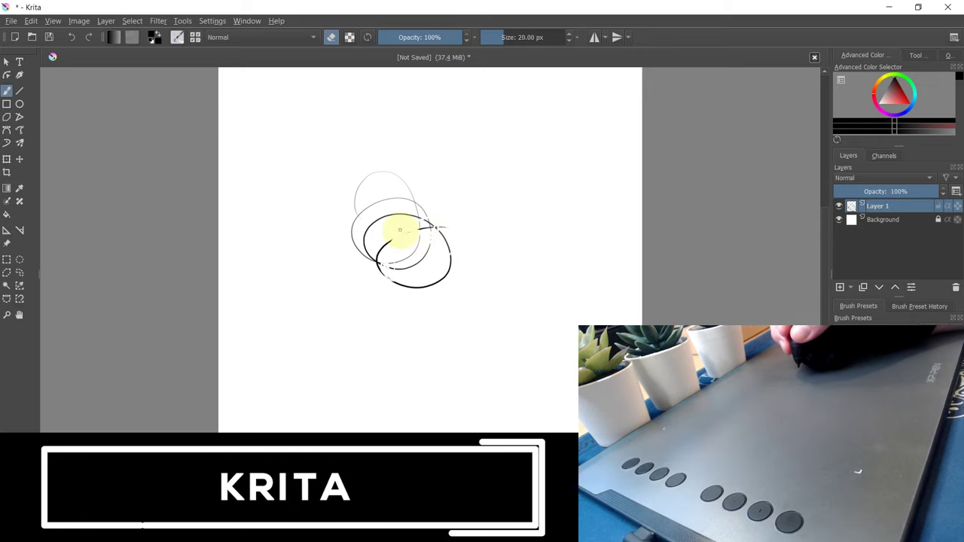
{"action": "key", "text": "bracketright"}
{"action": "key", "text": "bracketright"}
{"action": "key", "text": "bracketright"}
{"action": "key", "text": "bracketright"}
{"action": "key", "text": "bracketright"}
{"action": "key", "text": "bracketright"}
{"action": "key", "text": "bracketright"}
{"action": "key", "text": "bracketright"}
{"action": "key", "text": "bracketright"}
{"action": "key", "text": "bracketright"}
{"action": "key", "text": "bracketright"}
{"action": "key", "text": "bracketright"}
{"action": "left_click_drag", "start_coordinate": [411, 232], "coordinate": [445, 235]}
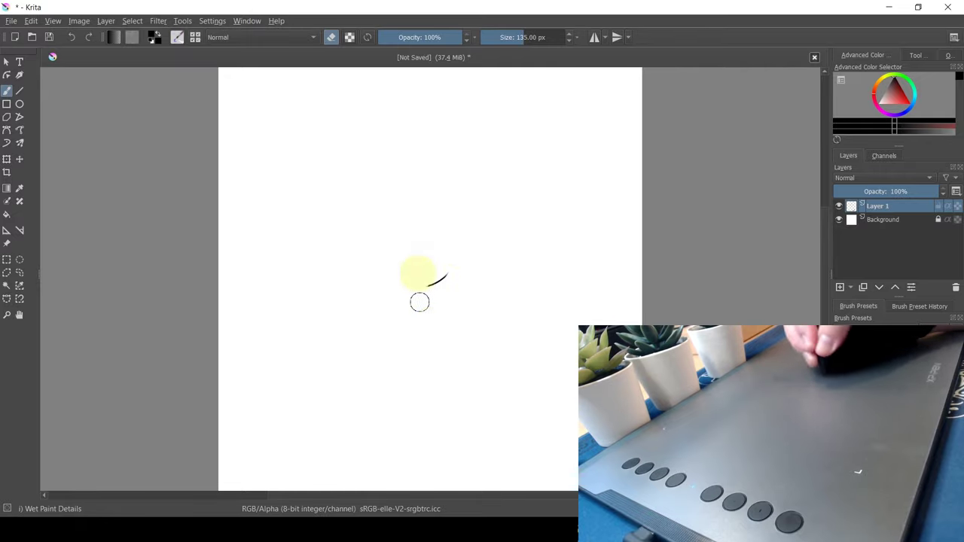
- Test the eyedropper express key and choose dark red as the brush color
{"action": "key", "text": "alt"}
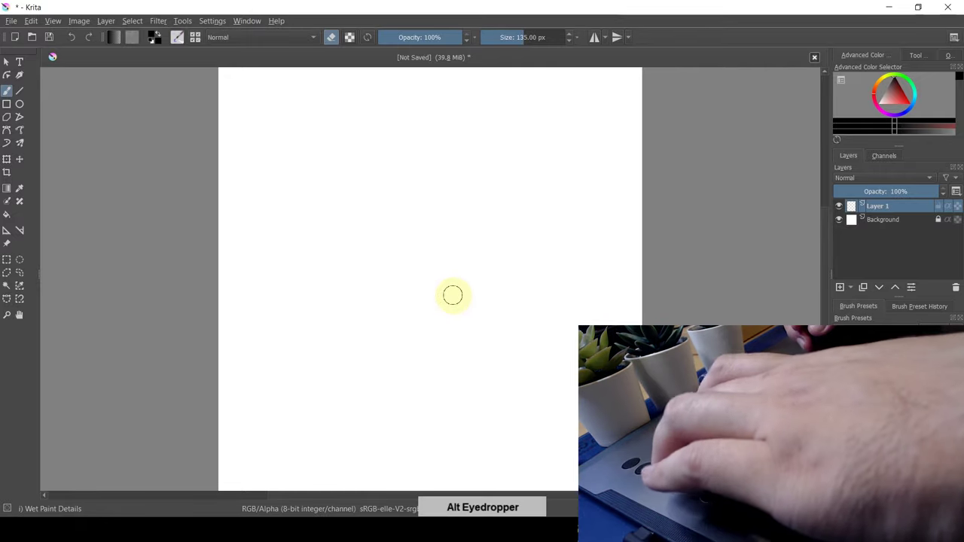
{"action": "key", "text": "alt"}
{"action": "left_click", "coordinate": [892, 78]}
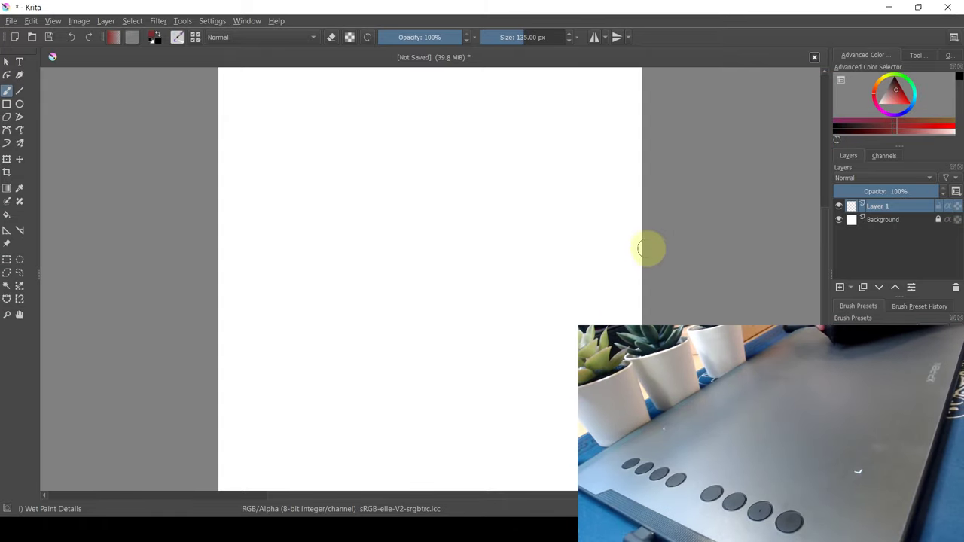
- Reduce the brush to 44 px and draw dark red loops, a long wavy line, diagonal hatching and a slanted oval scribble
{"action": "key", "text": "b"}
{"action": "key", "text": "bracketleft"}
{"action": "key", "text": "bracketleft"}
{"action": "key", "text": "bracketleft"}
{"action": "key", "text": "bracketleft"}
{"action": "key", "text": "bracketleft"}
{"action": "key", "text": "bracketleft"}
{"action": "key", "text": "bracketleft"}
{"action": "key", "text": "bracketleft"}
{"action": "key", "text": "bracketleft"}
{"action": "key", "text": "bracketleft"}
{"action": "key", "text": "bracketleft"}
{"action": "key", "text": "bracketleft"}
{"action": "key", "text": "bracketleft"}
{"action": "key", "text": "bracketleft"}
{"action": "key", "text": "bracketleft"}
{"action": "key", "text": "bracketleft"}
{"action": "left_click_drag", "start_coordinate": [339, 235], "coordinate": [333, 227]}
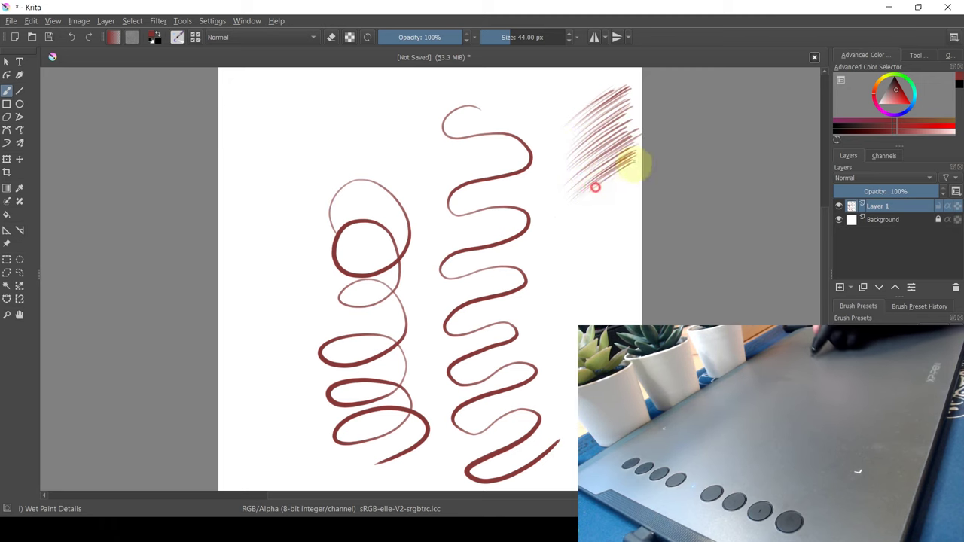
{"action": "mouse_move", "coordinate": [595, 187]}
{"action": "left_mouse_down"}
{"action": "mouse_move", "coordinate": [581, 204]}
{"action": "mouse_move", "coordinate": [587, 215]}
{"action": "left_mouse_up"}
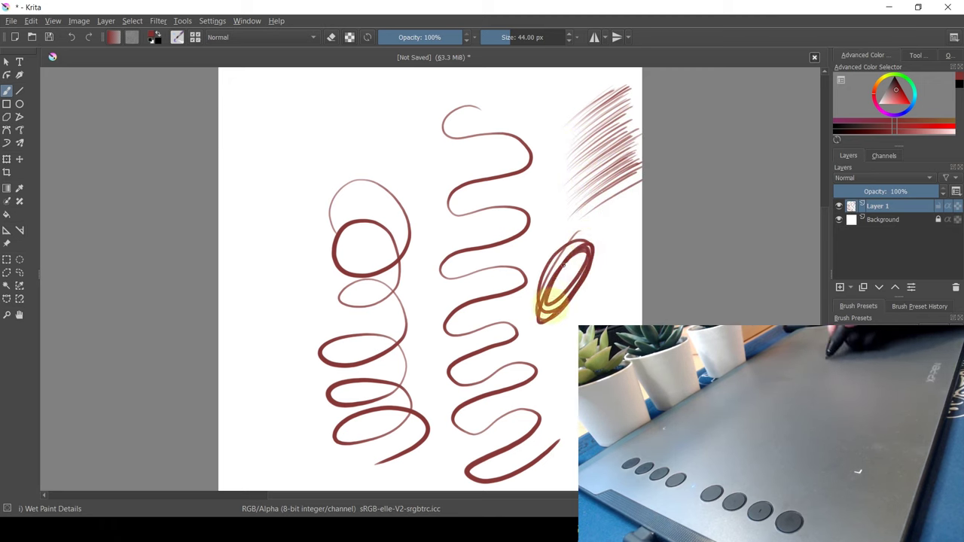
- Test the eyedropper and Hand tool keys by moving the canvas slightly, and undo the oval scribble
{"action": "key", "text": "alt"}
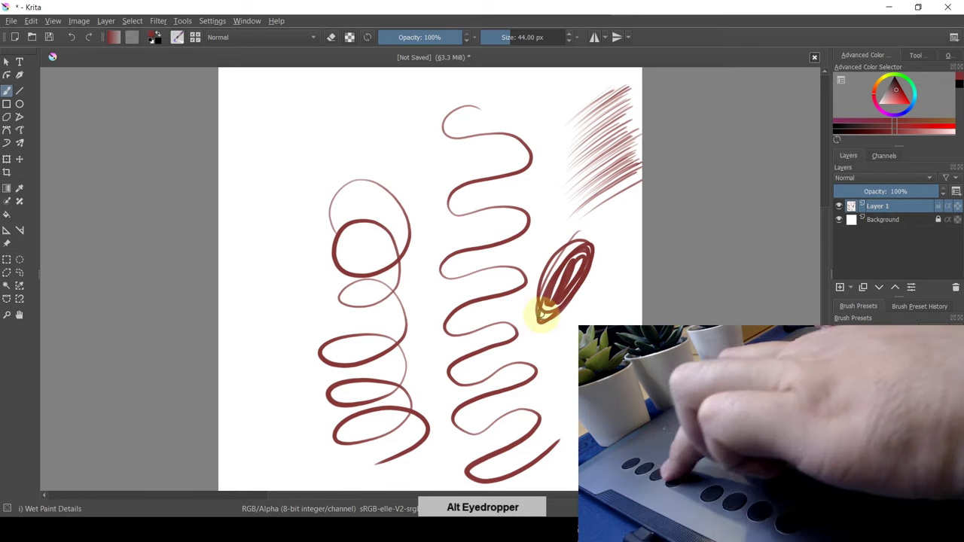
{"action": "key", "text": "space"}
{"action": "left_click_drag", "start_coordinate": [550, 307], "coordinate": [520, 324]}
{"action": "key", "text": "ctrl+z"}
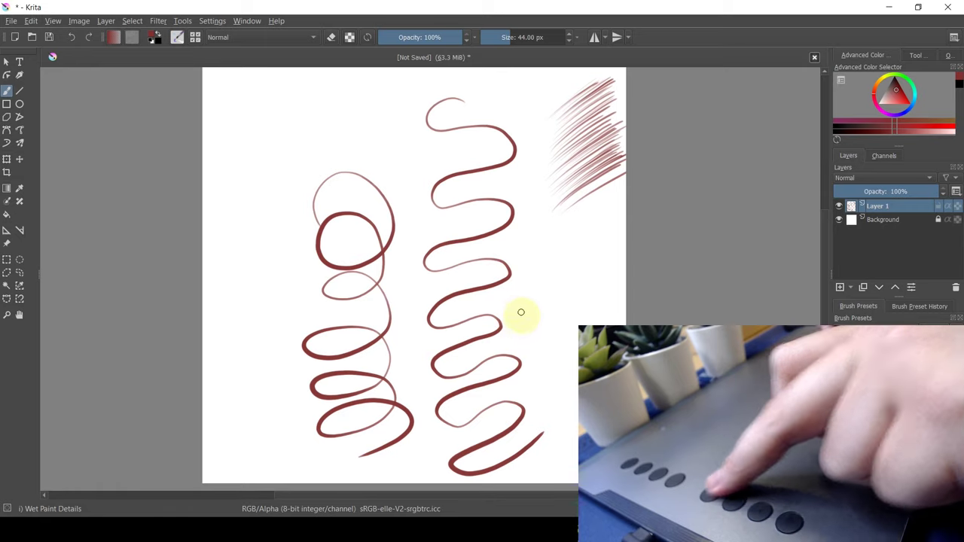
- Test the zoom in and zoom out express keys repeatedly on the Krita canvas
{"action": "key", "text": "ctrl+plus"}
{"action": "key", "text": "ctrl+plus"}
{"action": "key", "text": "ctrl+plus"}
{"action": "key", "text": "ctrl+minus"}
{"action": "key", "text": "ctrl+minus"}
{"action": "key", "text": "ctrl+minus"}
{"action": "key", "text": "ctrl+minus"}
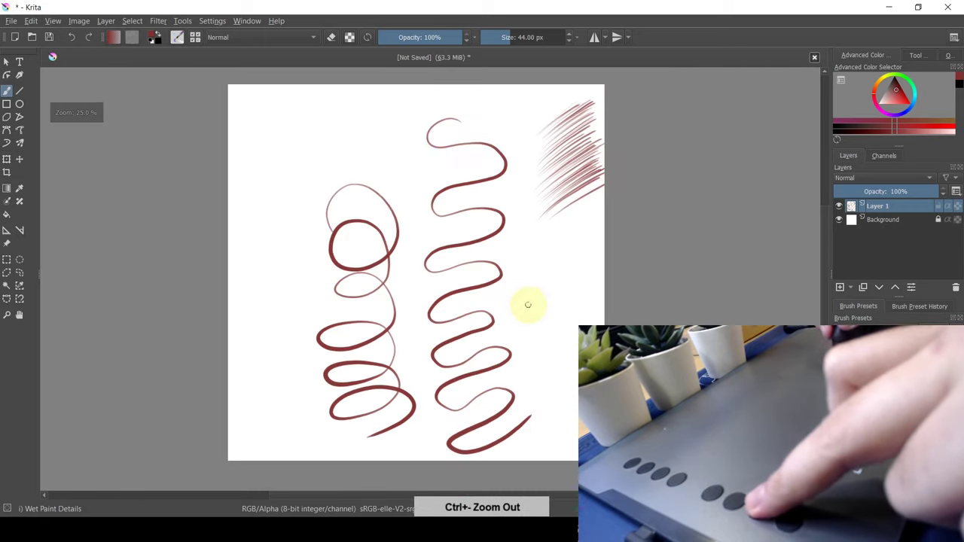
{"action": "key", "text": "ctrl+plus"}
{"action": "key", "text": "ctrl+plus"}
{"action": "key", "text": "ctrl+minus"}
{"action": "key", "text": "ctrl+minus"}
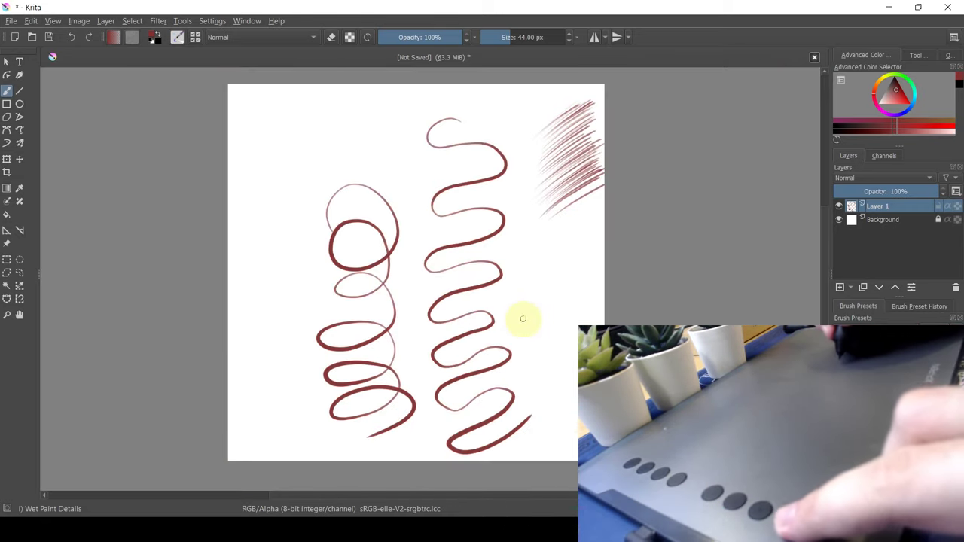
- Test the Hand tool express key and the canvas zoom shortcut over the dark red strokes
{"action": "key", "text": "space"}
{"action": "key", "text": "ctrl+space"}
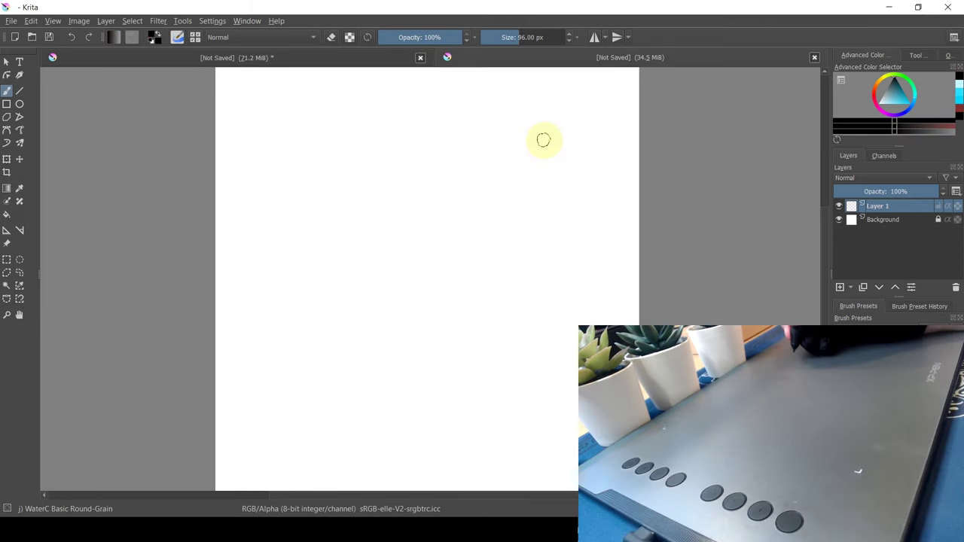
- Sketch two leafy trees, a rising horizon line and grass in black with the WaterC Basic Round-Grain brush, starting at 96 px
{"action": "mouse_move", "coordinate": [272, 181]}
{"action": "left_mouse_down"}
{"action": "mouse_move", "coordinate": [302, 175]}
{"action": "mouse_move", "coordinate": [275, 237]}
{"action": "left_mouse_up"}
{"action": "left_click_drag", "start_coordinate": [328, 299], "coordinate": [639, 258]}
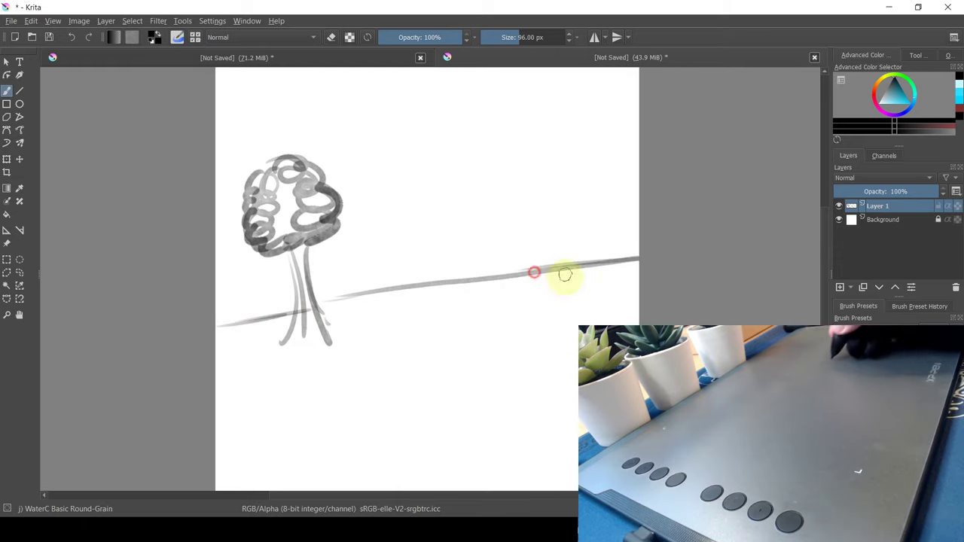
{"action": "left_click_drag", "start_coordinate": [525, 187], "coordinate": [535, 261]}
{"action": "mouse_move", "coordinate": [494, 143]}
{"action": "left_mouse_down"}
{"action": "mouse_move", "coordinate": [510, 138]}
{"action": "mouse_move", "coordinate": [553, 188]}
{"action": "mouse_move", "coordinate": [523, 167]}
{"action": "left_mouse_up"}
{"action": "mouse_move", "coordinate": [502, 110]}
{"action": "left_mouse_down"}
{"action": "mouse_move", "coordinate": [622, 202]}
{"action": "mouse_move", "coordinate": [489, 146]}
{"action": "mouse_move", "coordinate": [584, 195]}
{"action": "mouse_move", "coordinate": [639, 147]}
{"action": "left_mouse_up"}
{"action": "mouse_move", "coordinate": [296, 246]}
{"action": "left_mouse_down"}
{"action": "mouse_move", "coordinate": [306, 267]}
{"action": "mouse_move", "coordinate": [337, 280]}
{"action": "left_mouse_up"}
{"action": "mouse_move", "coordinate": [503, 162]}
{"action": "left_mouse_down"}
{"action": "mouse_move", "coordinate": [659, 146]}
{"action": "mouse_move", "coordinate": [645, 226]}
{"action": "left_mouse_up"}
{"action": "left_click_drag", "start_coordinate": [616, 241], "coordinate": [635, 324]}
{"action": "left_click_drag", "start_coordinate": [609, 246], "coordinate": [628, 324]}
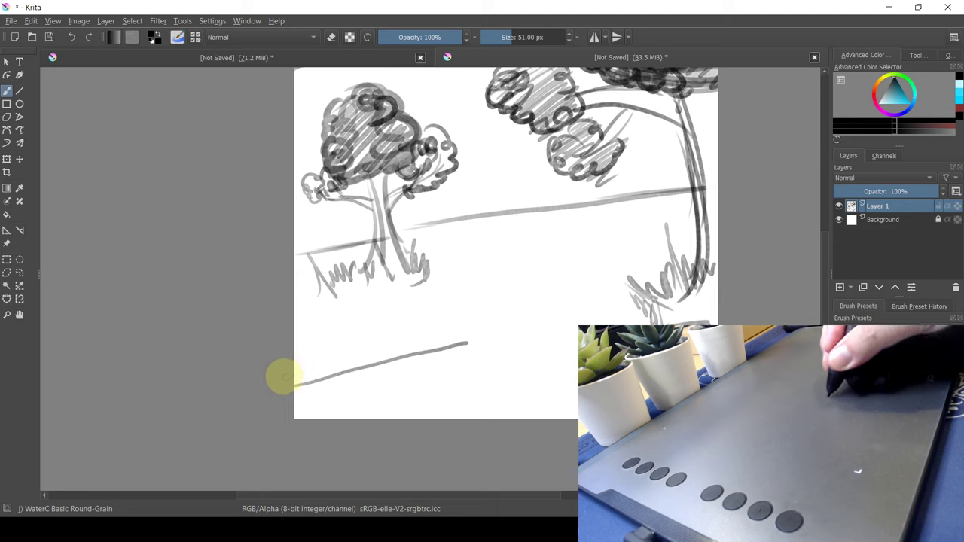
- Draw a fallen log with a round cut end, bark lines and a branch stub in the foreground using a 51 px brush
{"action": "mouse_move", "coordinate": [469, 347]}
{"action": "left_mouse_down"}
{"action": "mouse_move", "coordinate": [482, 409]}
{"action": "mouse_move", "coordinate": [494, 414]}
{"action": "left_mouse_up"}
{"action": "left_click_drag", "start_coordinate": [295, 399], "coordinate": [464, 372]}
{"action": "left_click_drag", "start_coordinate": [441, 413], "coordinate": [333, 419]}
{"action": "left_click_drag", "start_coordinate": [453, 348], "coordinate": [415, 357]}
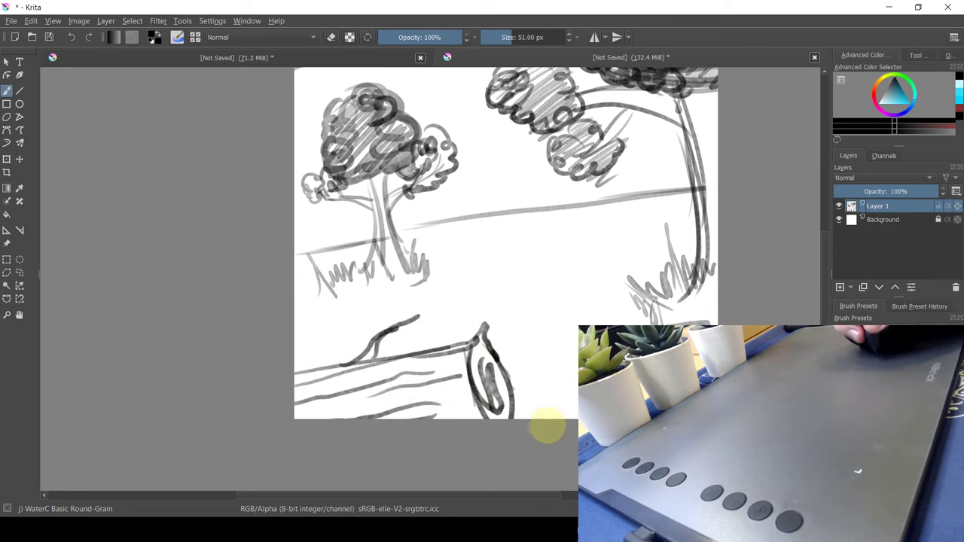
- Reduce the brush size and add grass strokes beside the log's cut end
{"action": "key", "text": "bracketleft"}
{"action": "left_click_drag", "start_coordinate": [524, 311], "coordinate": [537, 419]}
{"action": "left_click_drag", "start_coordinate": [548, 353], "coordinate": [571, 415]}
- Add small grass tufts along the horizon line and a few more sketch strokes on the tree and the ground
{"action": "left_click_drag", "start_coordinate": [301, 229], "coordinate": [336, 247]}
{"action": "left_click_drag", "start_coordinate": [488, 213], "coordinate": [512, 213]}
{"action": "left_click_drag", "start_coordinate": [535, 204], "coordinate": [562, 201]}
{"action": "left_click_drag", "start_coordinate": [588, 200], "coordinate": [614, 197]}
{"action": "left_click_drag", "start_coordinate": [631, 194], "coordinate": [697, 187]}
{"action": "left_click_drag", "start_coordinate": [572, 97], "coordinate": [615, 205]}
{"action": "left_click_drag", "start_coordinate": [336, 321], "coordinate": [383, 315]}
{"action": "left_click_drag", "start_coordinate": [578, 274], "coordinate": [506, 283]}
{"action": "key", "text": "ctrl+minus"}
{"action": "key", "text": "ctrl+minus"}
{"action": "key", "text": "ctrl+minus"}
{"action": "key", "text": "ctrl+plus"}
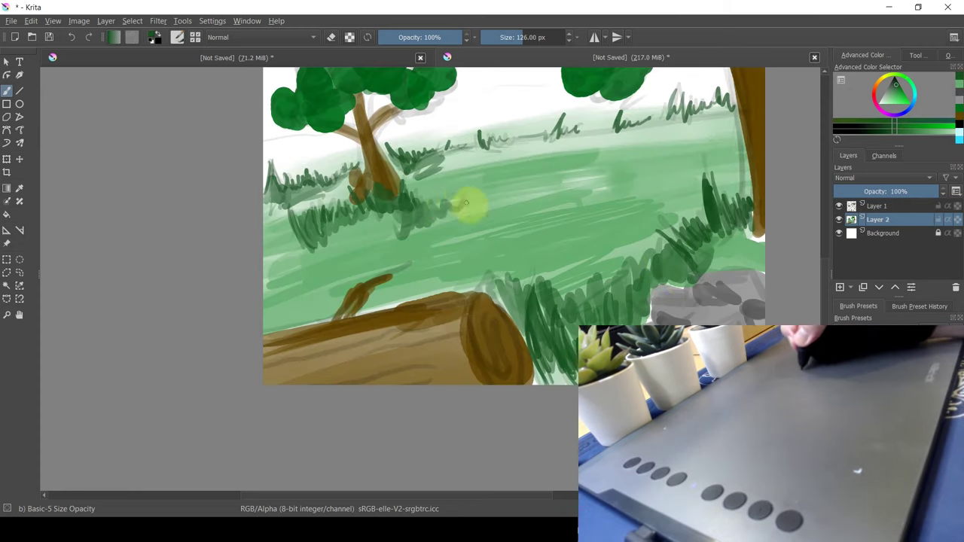
- Paint dark green grass strokes across the meadow on Layer 2 with the 126 px Basic-5 Size Opacity brush
{"action": "left_click_drag", "start_coordinate": [466, 203], "coordinate": [497, 198]}
{"action": "left_click_drag", "start_coordinate": [272, 294], "coordinate": [328, 265]}
{"action": "left_click_drag", "start_coordinate": [341, 264], "coordinate": [405, 240]}
{"action": "left_click_drag", "start_coordinate": [512, 235], "coordinate": [437, 304]}
{"action": "mouse_move", "coordinate": [416, 316]}
{"action": "left_mouse_down"}
{"action": "mouse_move", "coordinate": [577, 272]}
{"action": "mouse_move", "coordinate": [572, 298]}
{"action": "left_mouse_up"}
{"action": "left_click_drag", "start_coordinate": [565, 294], "coordinate": [494, 327]}
{"action": "mouse_move", "coordinate": [411, 264]}
{"action": "left_mouse_down"}
{"action": "mouse_move", "coordinate": [503, 273]}
{"action": "mouse_move", "coordinate": [580, 260]}
{"action": "left_mouse_up"}
- Choose a brighter green, reduce the brush and paint grass highlights along the horizon beside the small tree
{"action": "left_click", "coordinate": [896, 96]}
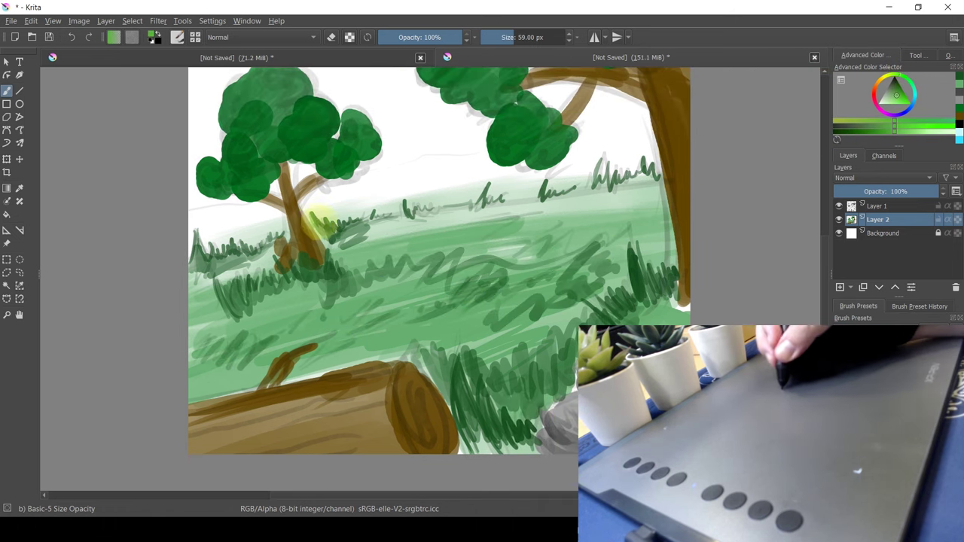
{"action": "key", "text": "bracketleft"}
{"action": "mouse_move", "coordinate": [338, 222]}
{"action": "left_mouse_down"}
{"action": "mouse_move", "coordinate": [190, 254]}
{"action": "mouse_move", "coordinate": [457, 201]}
{"action": "left_mouse_up"}
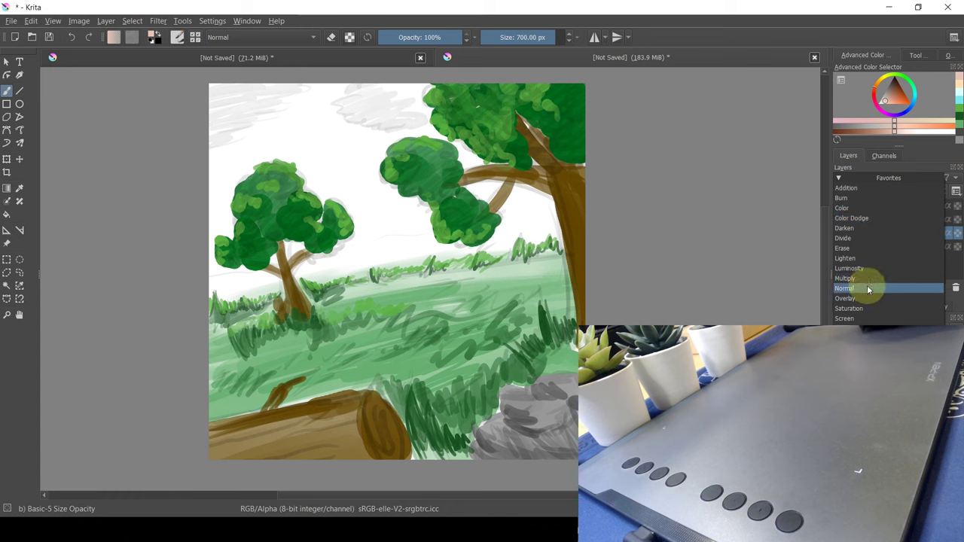
- Set Layer 3's blending mode to Normal and paint blue patches in the sky between the trees at 700 px
{"action": "left_click", "coordinate": [867, 288]}
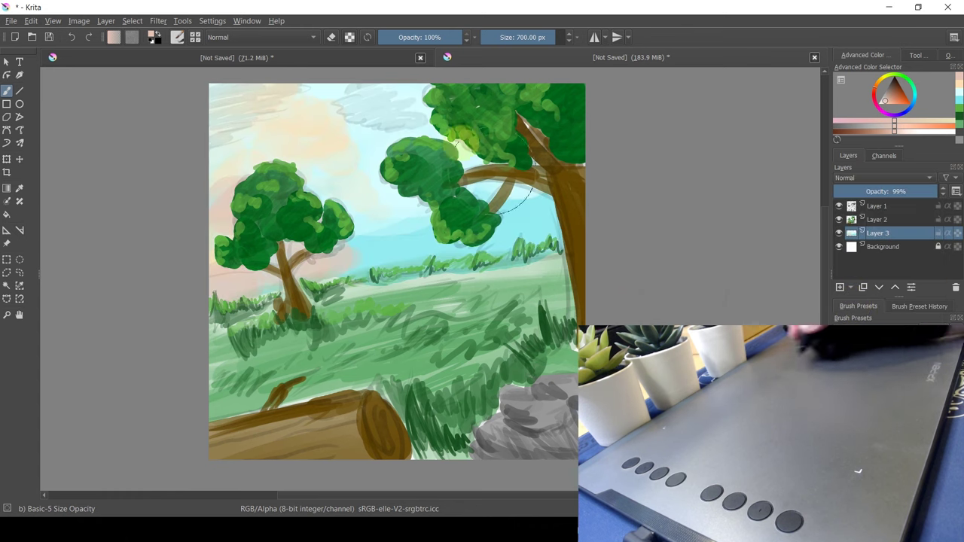
{"action": "left_click", "coordinate": [896, 99]}
{"action": "left_click", "coordinate": [913, 105]}
{"action": "left_click_drag", "start_coordinate": [534, 220], "coordinate": [497, 208]}
{"action": "left_click", "coordinate": [424, 237]}
- Paint red clouds along the upper sky and streak it with white using the Basic-6 Details brush at 281 px
{"action": "left_click", "coordinate": [874, 93]}
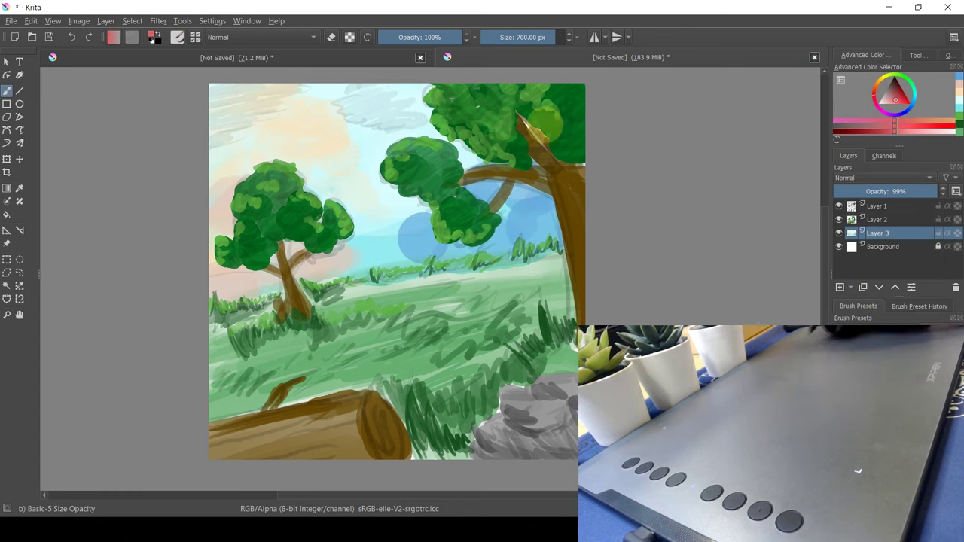
{"action": "left_click", "coordinate": [345, 88]}
{"action": "left_click_drag", "start_coordinate": [407, 95], "coordinate": [370, 108]}
{"action": "left_click_drag", "start_coordinate": [381, 149], "coordinate": [411, 147]}
{"action": "left_click_drag", "start_coordinate": [301, 94], "coordinate": [279, 99]}
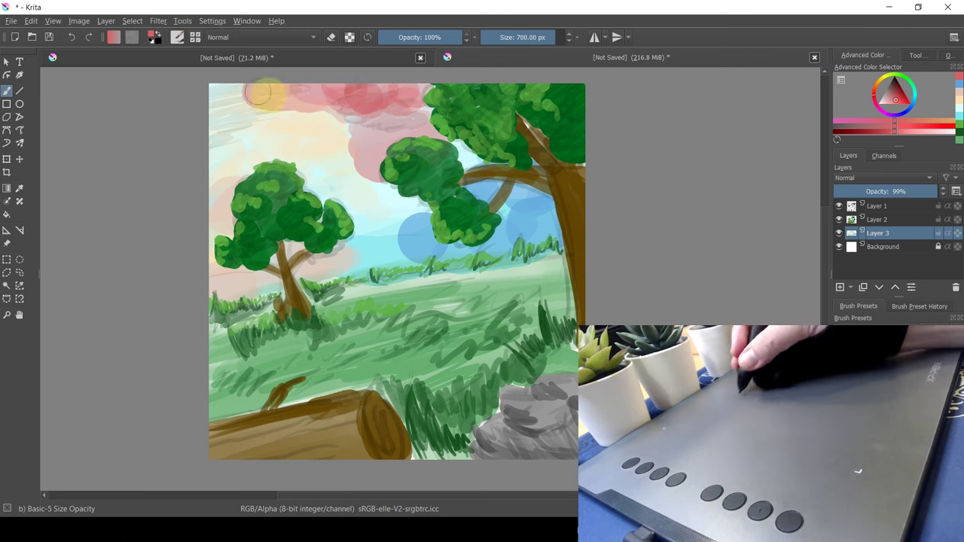
{"action": "left_click", "coordinate": [878, 103]}
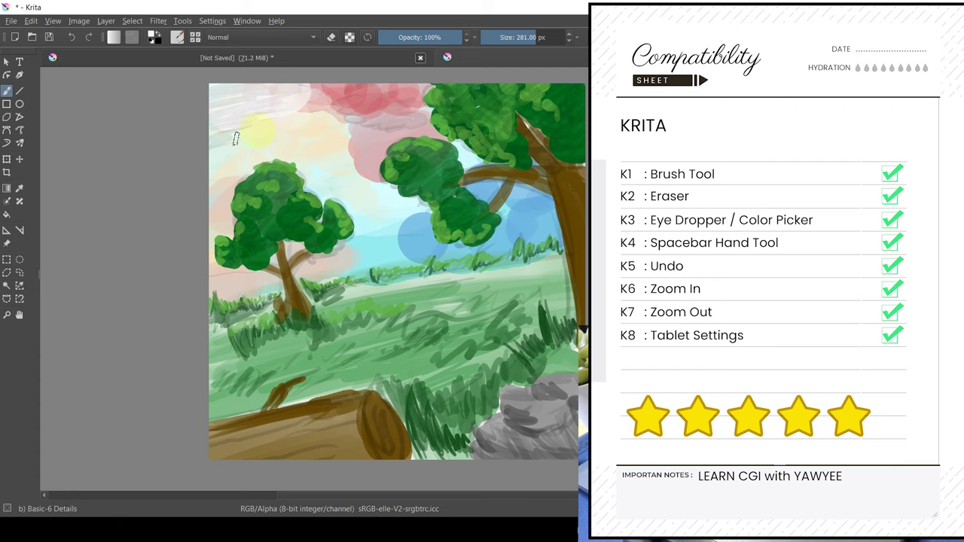
{"action": "left_click_drag", "start_coordinate": [249, 130], "coordinate": [388, 108]}
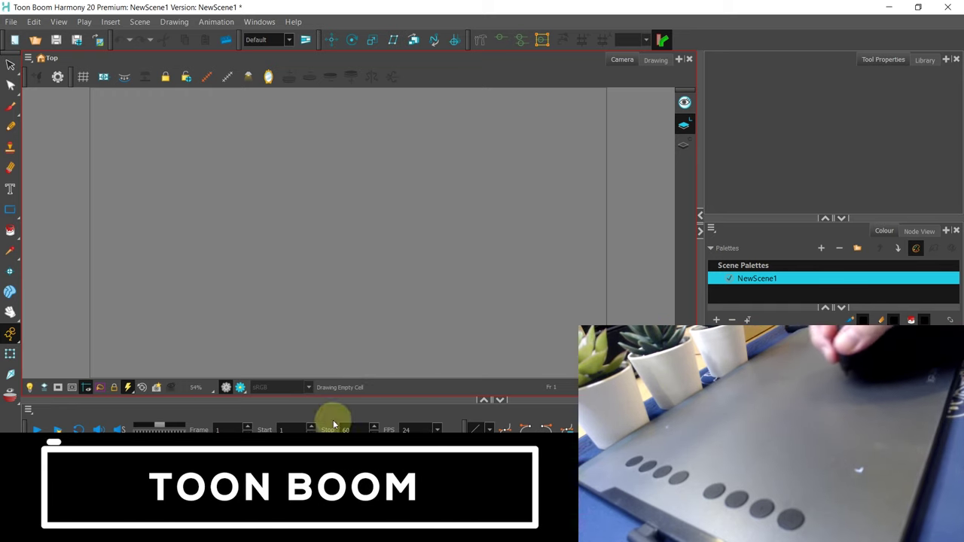
- Switch to Toon Boom Harmony and draw a loose loop on the first frame with the Brush tool
{"action": "left_click", "coordinate": [354, 483]}
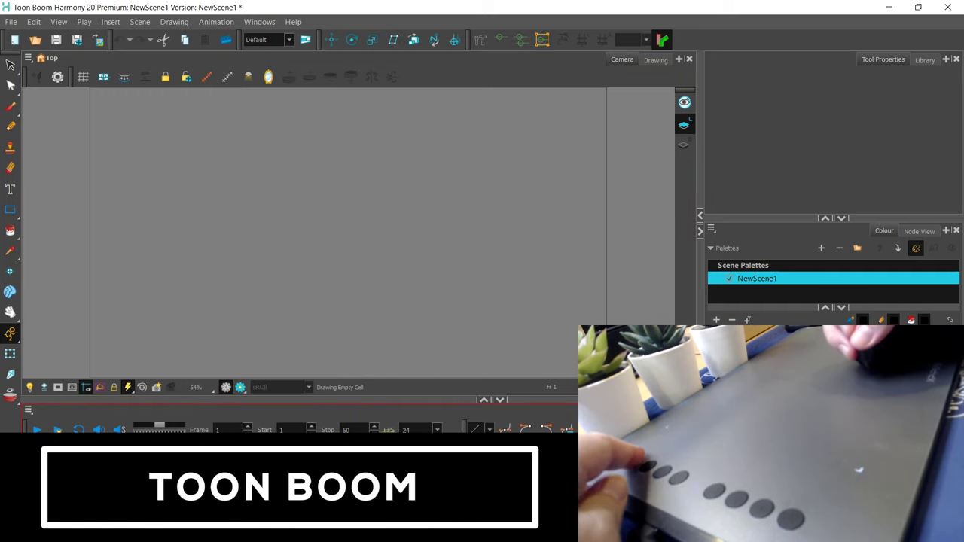
{"action": "left_click", "coordinate": [11, 106]}
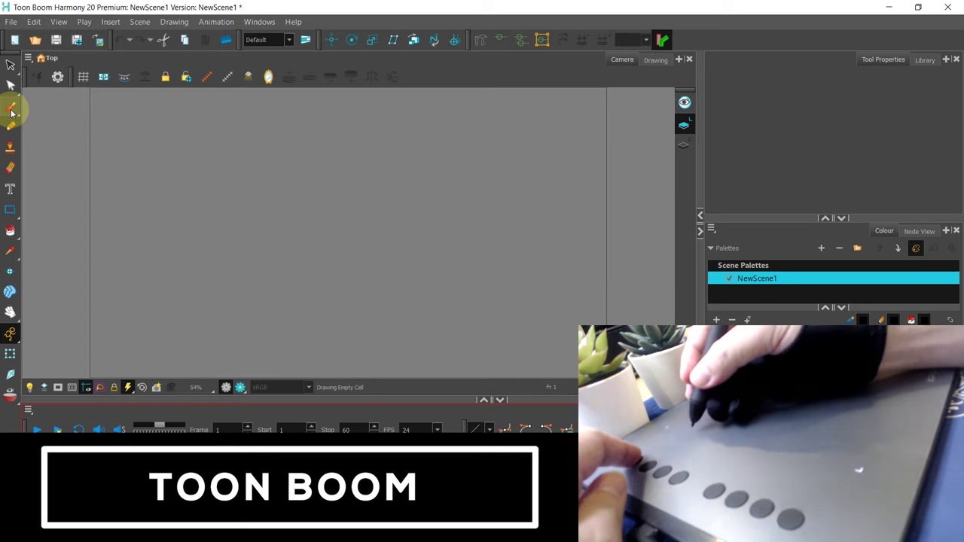
{"action": "left_click", "coordinate": [11, 109]}
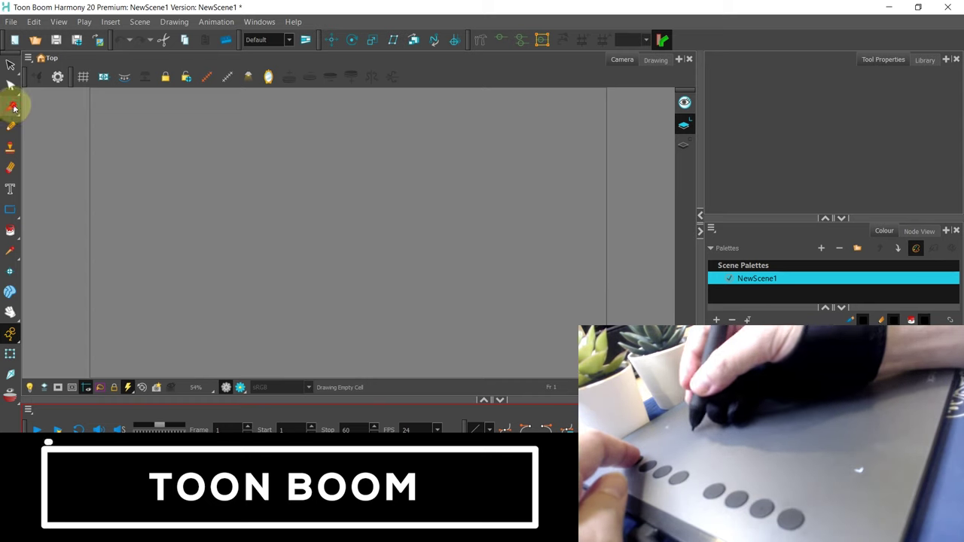
{"action": "left_click_drag", "start_coordinate": [262, 150], "coordinate": [304, 212]}
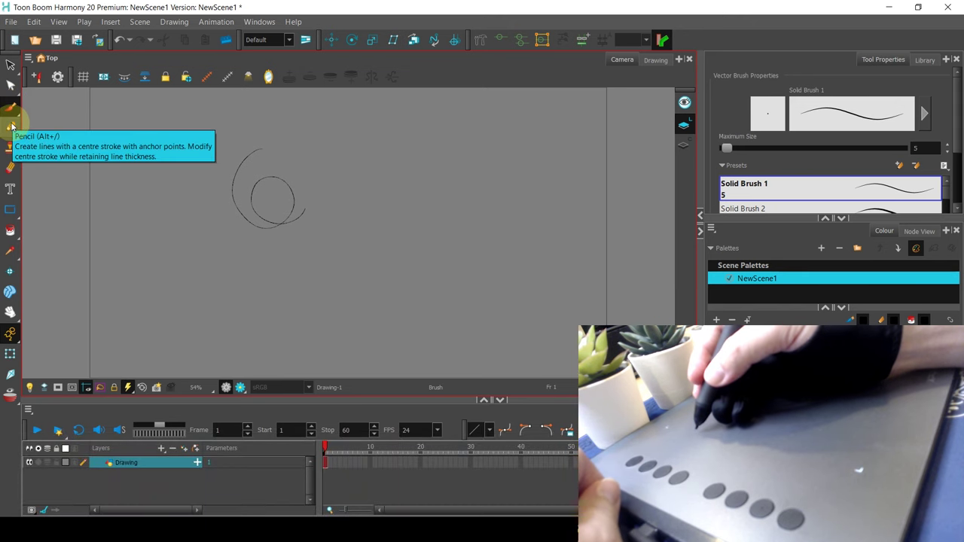
- Open the XP-PEN tablet settings, add HarmonyPremium.exe as an application and select its profile
{"action": "left_click", "coordinate": [843, 530]}
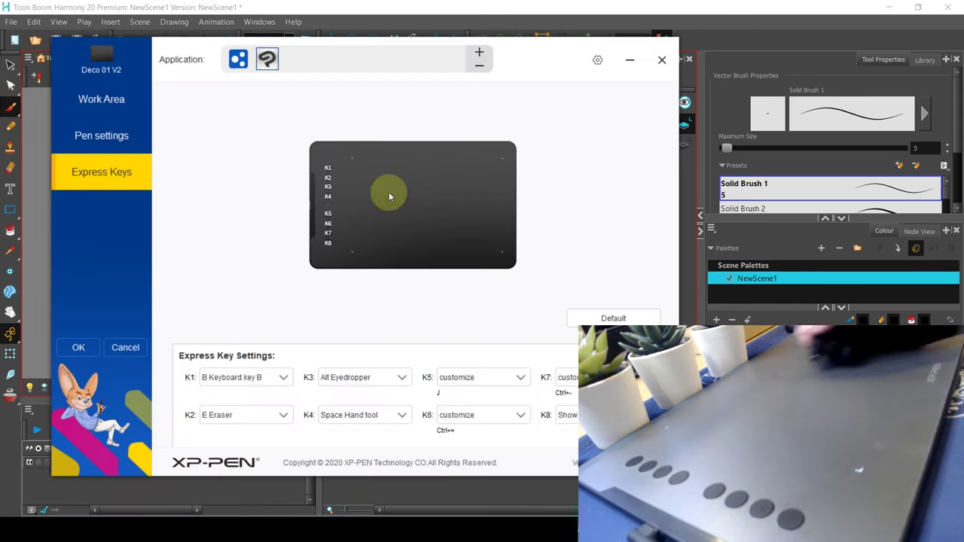
{"action": "left_click", "coordinate": [478, 52]}
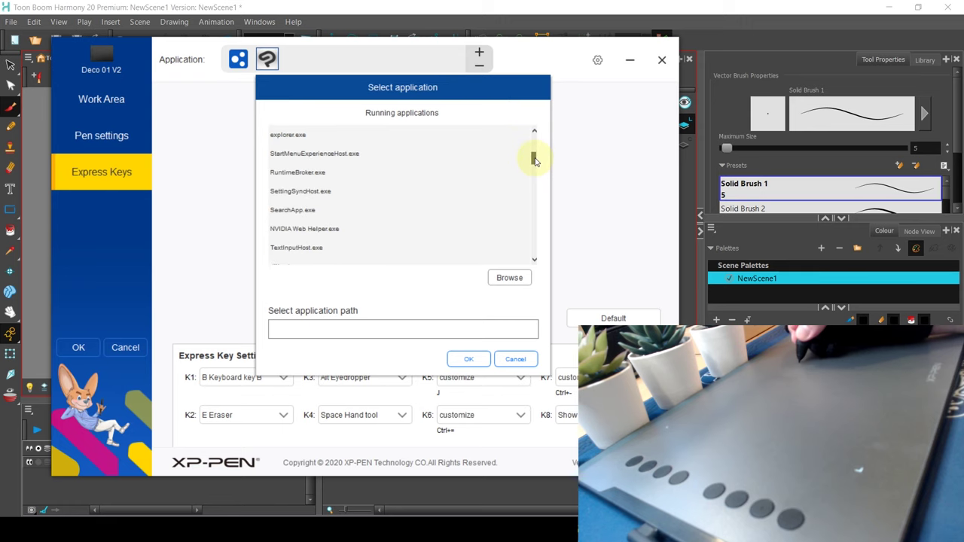
{"action": "left_click_drag", "start_coordinate": [532, 179], "coordinate": [522, 252]}
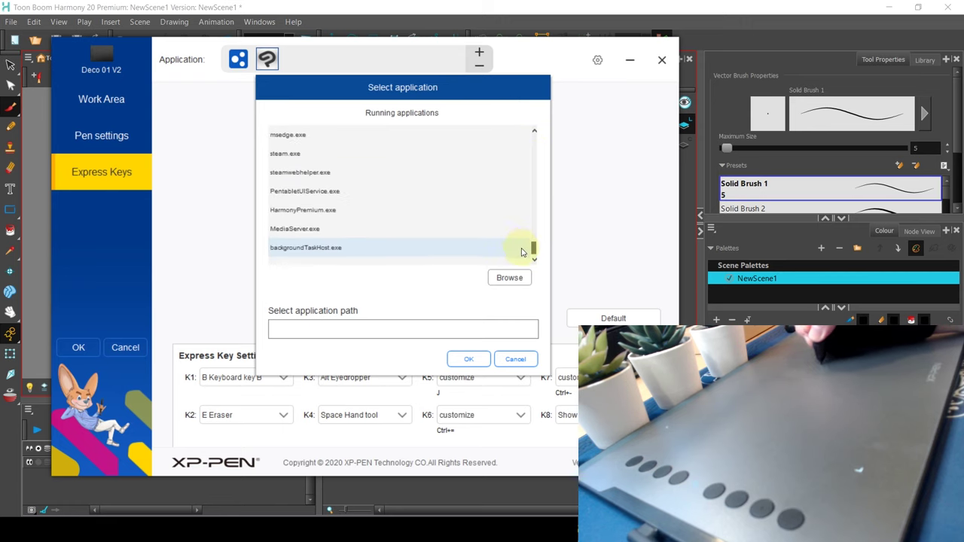
{"action": "left_click", "coordinate": [330, 215]}
{"action": "left_click", "coordinate": [468, 359]}
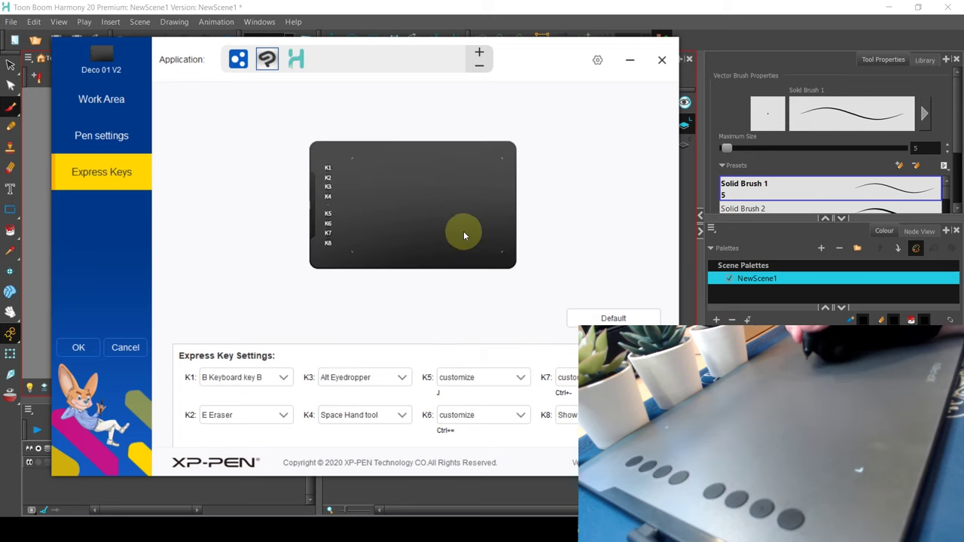
{"action": "left_click", "coordinate": [296, 59]}
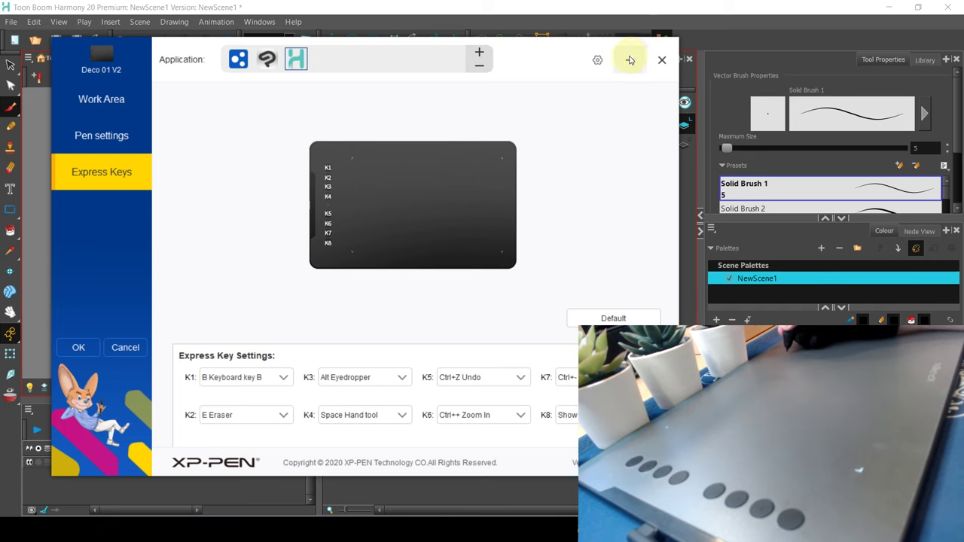
- Assign the custom shortcut Alt+B to express key K1 in the Harmony profile and close the tablet settings
{"action": "left_click", "coordinate": [253, 383]}
{"action": "left_click", "coordinate": [220, 414]}
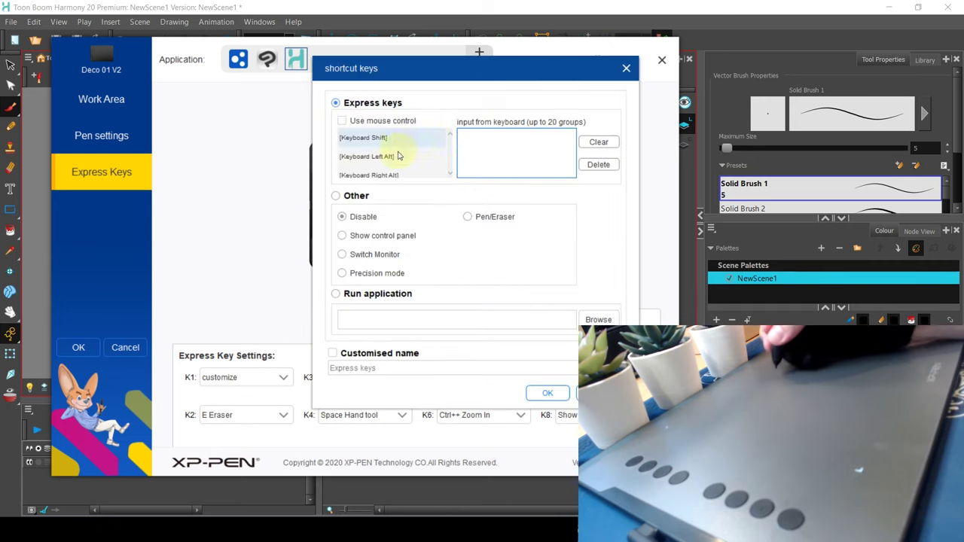
{"action": "key", "text": "alt+b"}
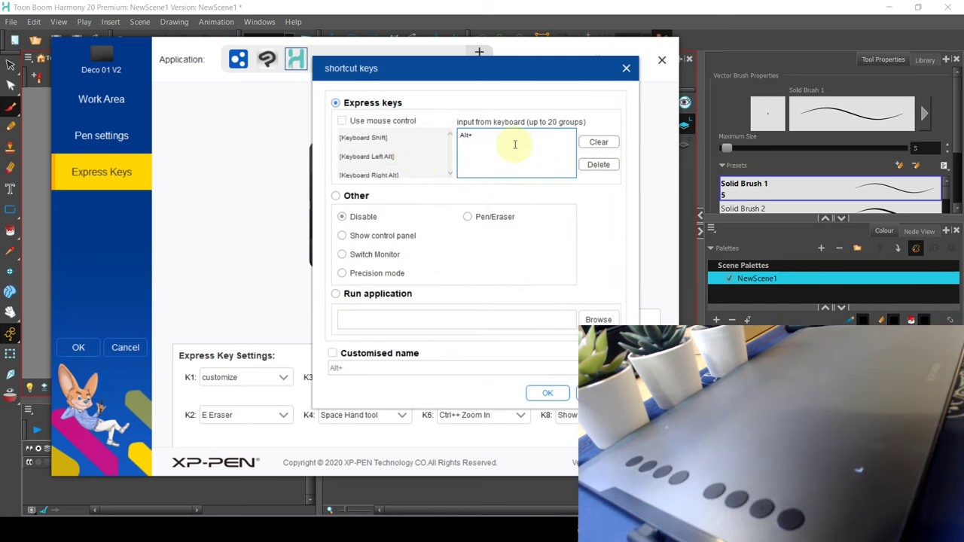
{"action": "left_click", "coordinate": [556, 392]}
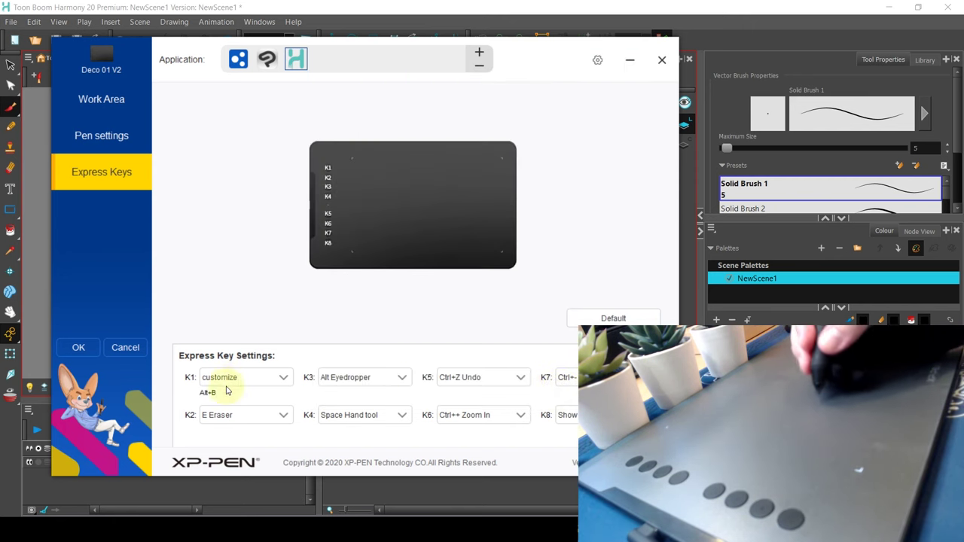
{"action": "left_click", "coordinate": [662, 60]}
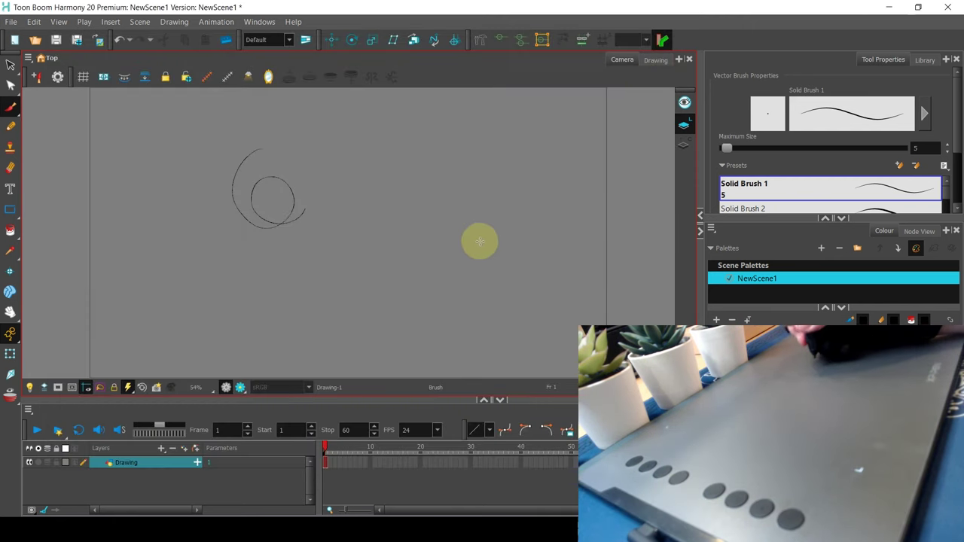
- Test the K1 Brush key from the Select tool by drawing overlapping circles beside the first loop
{"action": "left_click", "coordinate": [10, 65]}
{"action": "key", "text": "alt+b"}
{"action": "left_click_drag", "start_coordinate": [398, 161], "coordinate": [428, 223]}
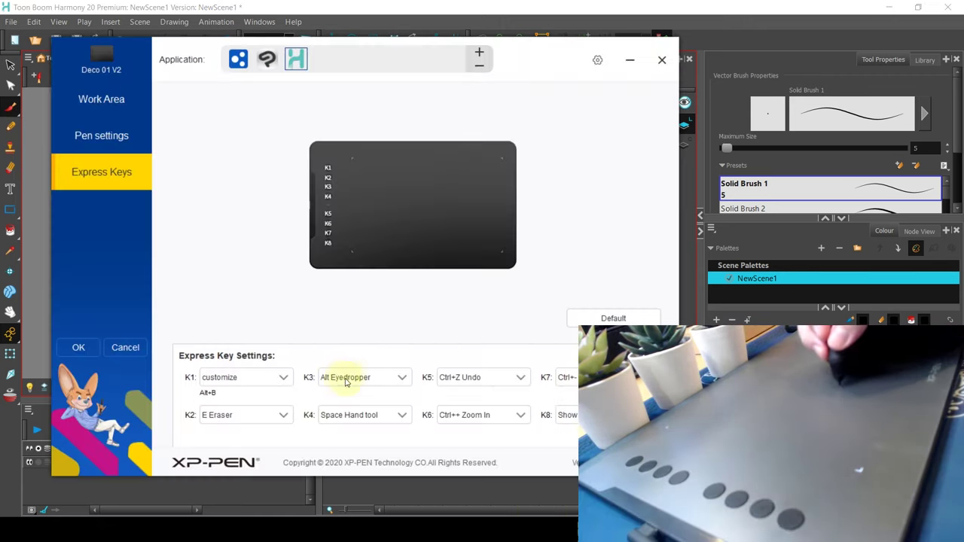
- Assign the custom shortcut Alt+/ to express key K2 in the Harmony profile and minimize the tablet settings
{"action": "left_click", "coordinate": [239, 415]}
{"action": "left_click", "coordinate": [237, 417]}
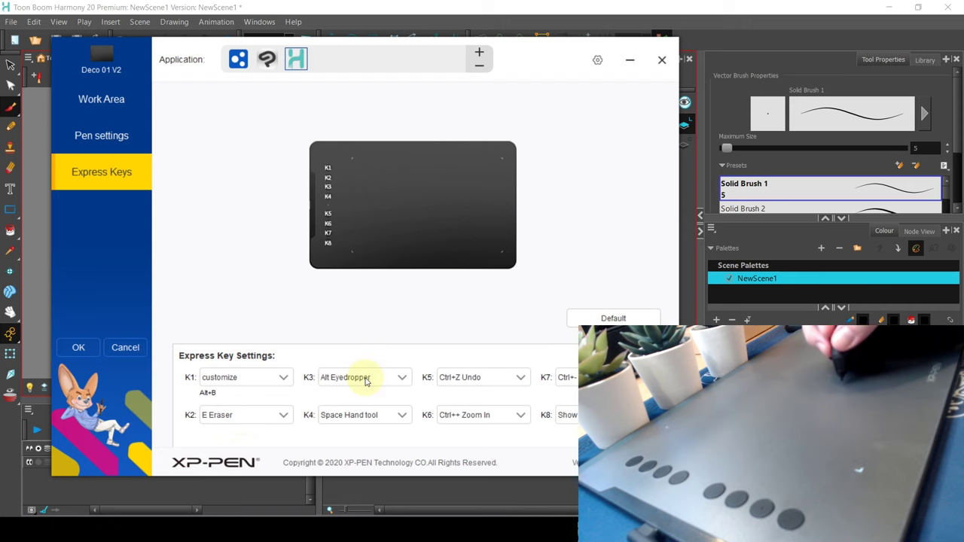
{"action": "left_click", "coordinate": [248, 415]}
{"action": "left_click", "coordinate": [237, 450]}
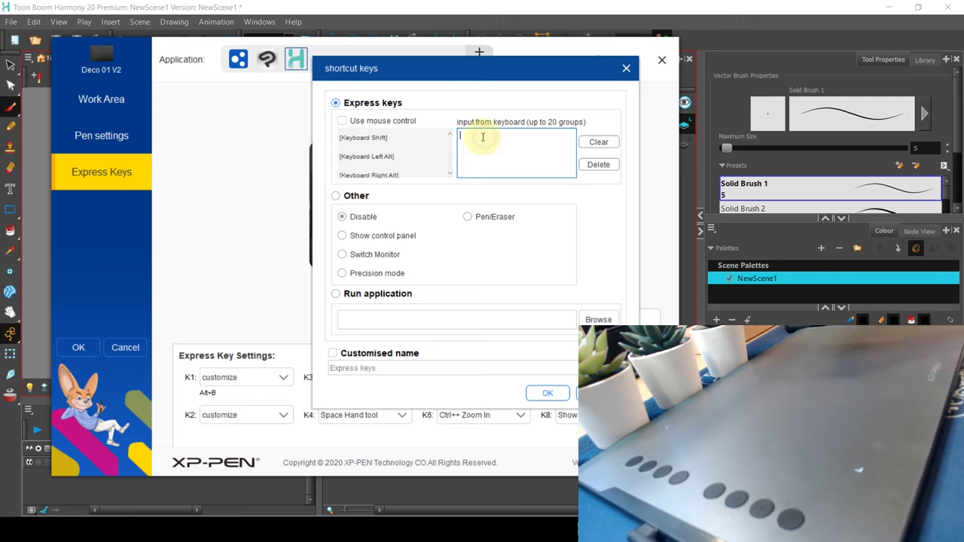
{"action": "key", "text": "alt+slash"}
{"action": "left_click", "coordinate": [548, 394]}
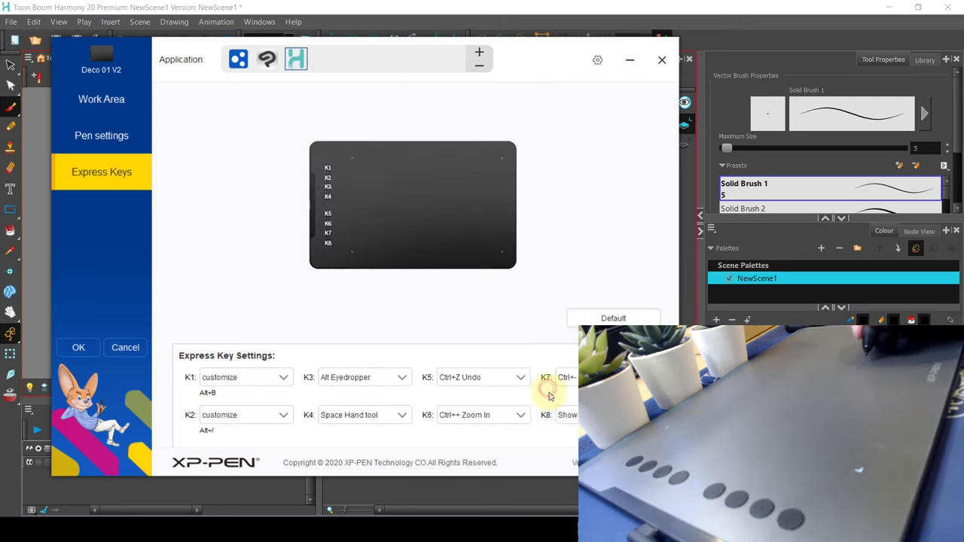
{"action": "left_click", "coordinate": [630, 60]}
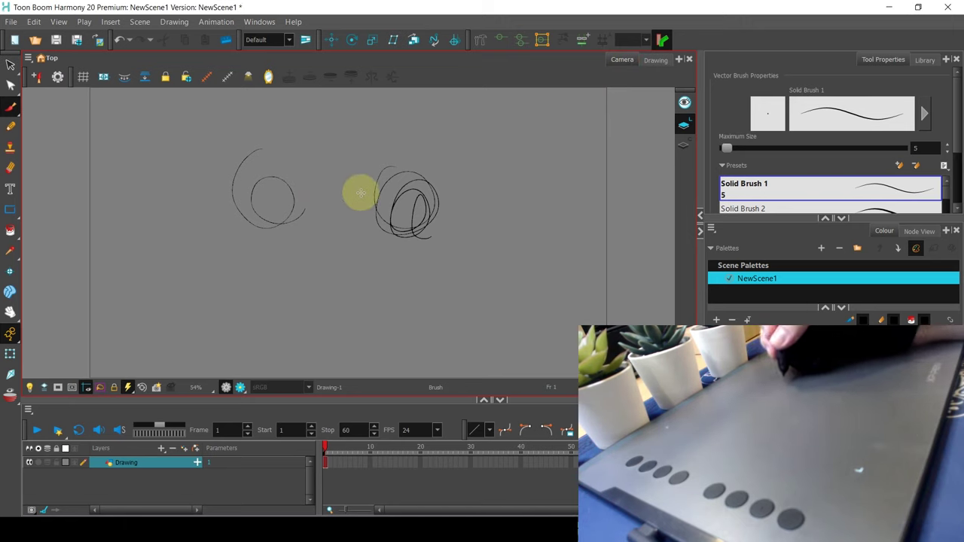
- Test the Pencil, eyedropper and Hand tool keys with a looping scribble and a small pan, and undo the scribble
{"action": "key", "text": "alt+slash"}
{"action": "left_click_drag", "start_coordinate": [329, 237], "coordinate": [340, 279]}
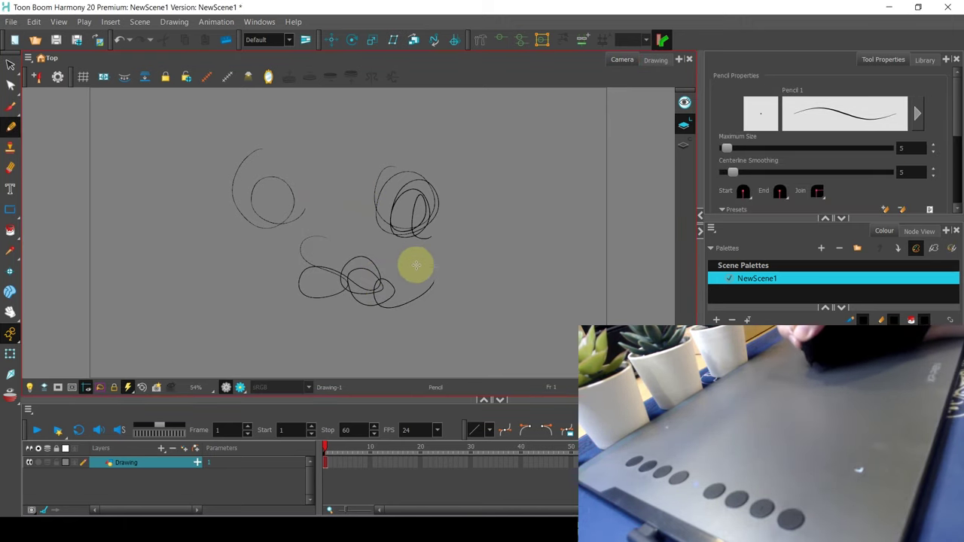
{"action": "key", "text": "alt"}
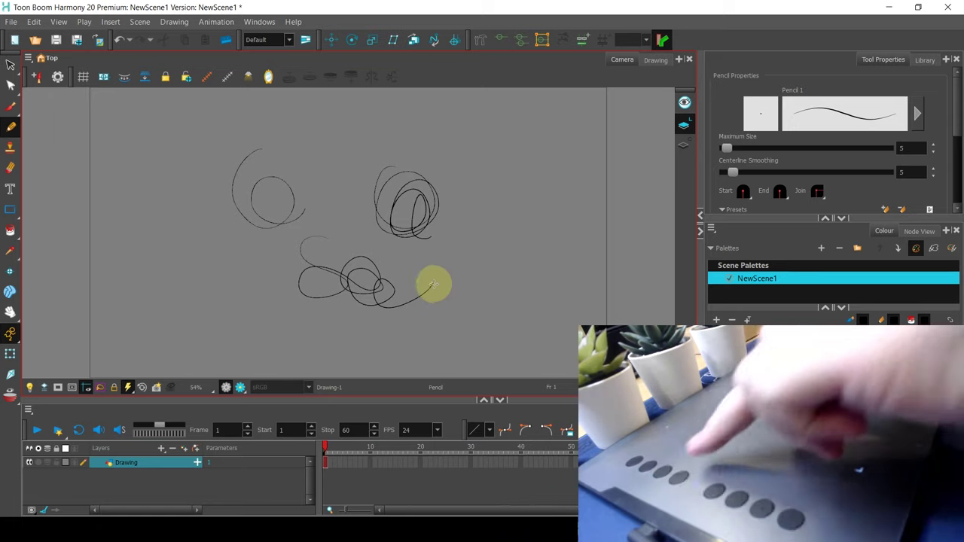
{"action": "key", "text": "space"}
{"action": "left_click_drag", "start_coordinate": [433, 285], "coordinate": [450, 284]}
{"action": "key", "text": "ctrl+z"}
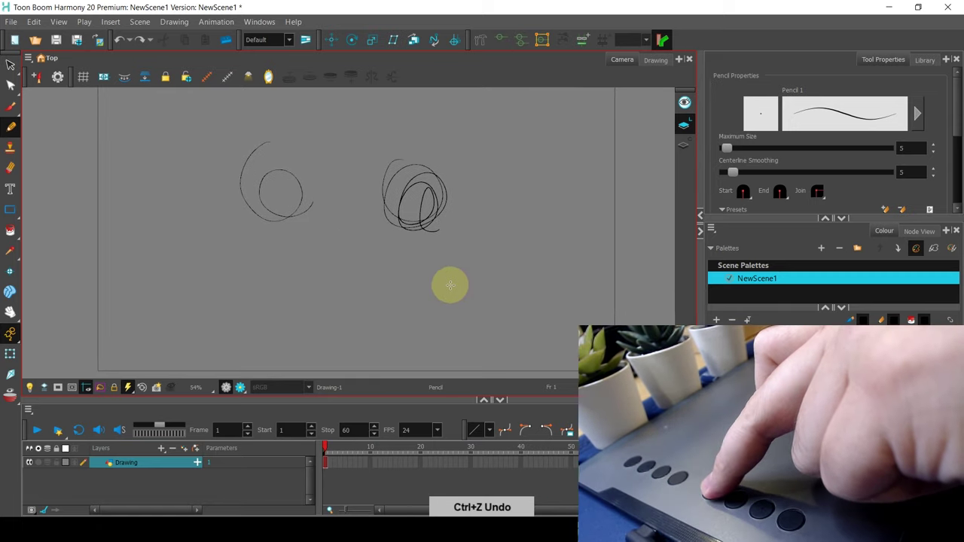
- Test the zoom in and zoom out express keys and pan the Harmony canvas with the Hand tool key
{"action": "key", "text": "ctrl+plus"}
{"action": "key", "text": "ctrl+minus"}
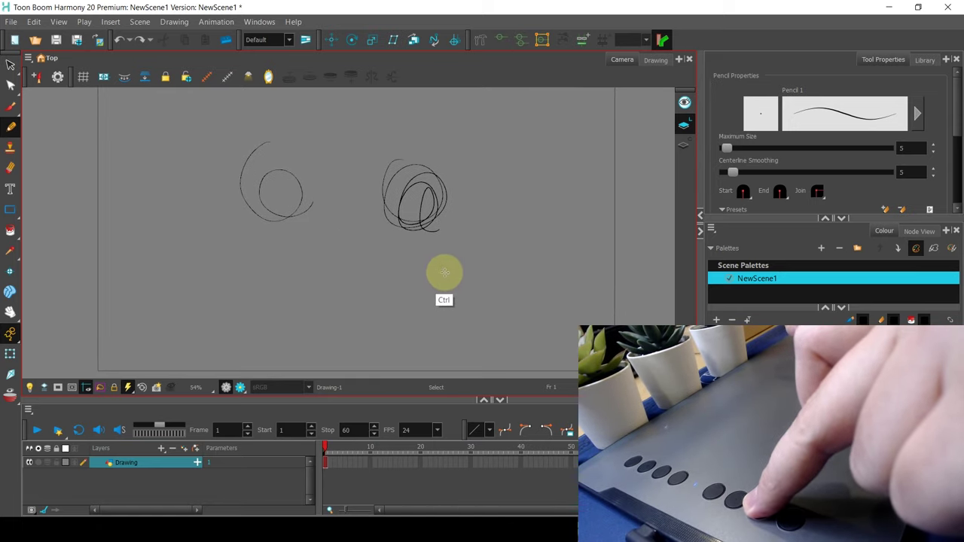
{"action": "left_click_drag", "start_coordinate": [335, 245], "coordinate": [384, 230]}
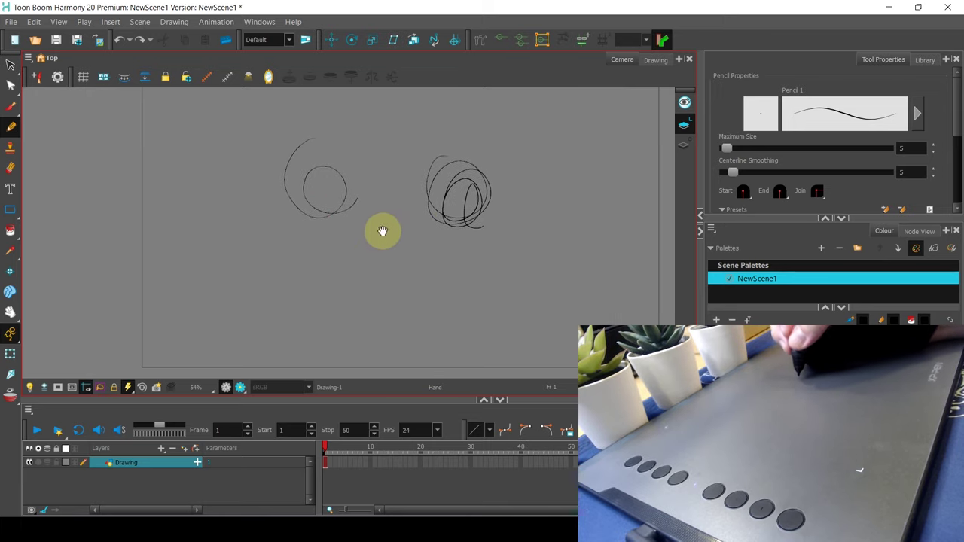
- Test the K2 Pencil and K1 Brush keys by drawing two neighbouring sets of overlapping circles below the existing scribbles
{"action": "key", "text": "alt"}
{"action": "mouse_move", "coordinate": [387, 277]}
{"action": "left_mouse_down"}
{"action": "mouse_move", "coordinate": [412, 271]}
{"action": "mouse_move", "coordinate": [375, 269]}
{"action": "left_mouse_up"}
{"action": "key", "text": "alt+slash"}
{"action": "key", "text": "alt+b"}
{"action": "left_click_drag", "start_coordinate": [441, 264], "coordinate": [473, 273]}
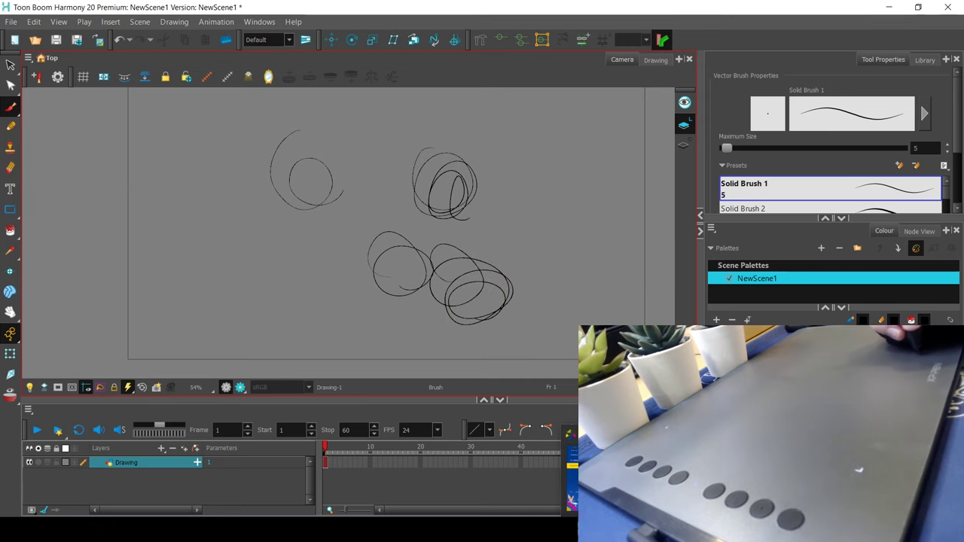
- Open the tablet settings and assign the custom shortcut Alt+E to express key K3 in the Harmony profile
{"action": "left_click", "coordinate": [803, 530]}
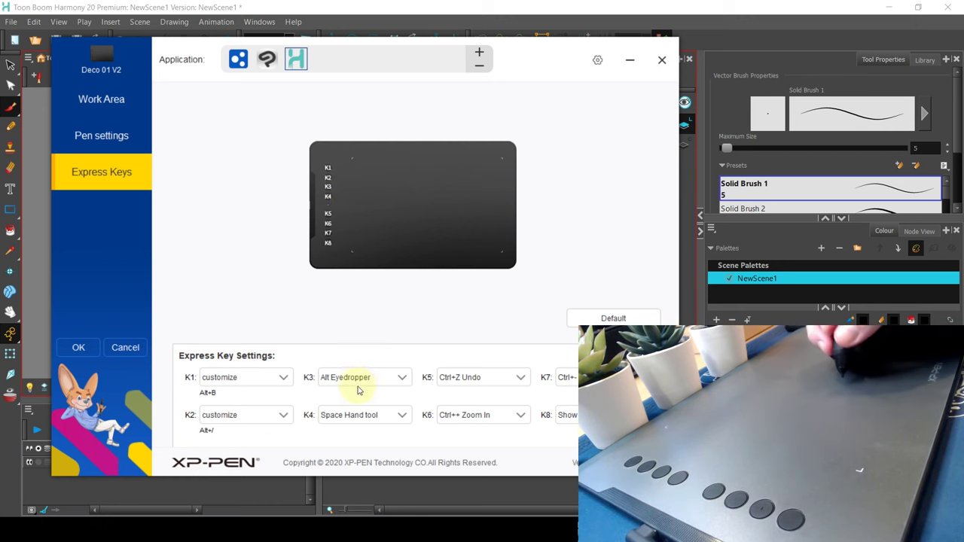
{"action": "left_click", "coordinate": [354, 414]}
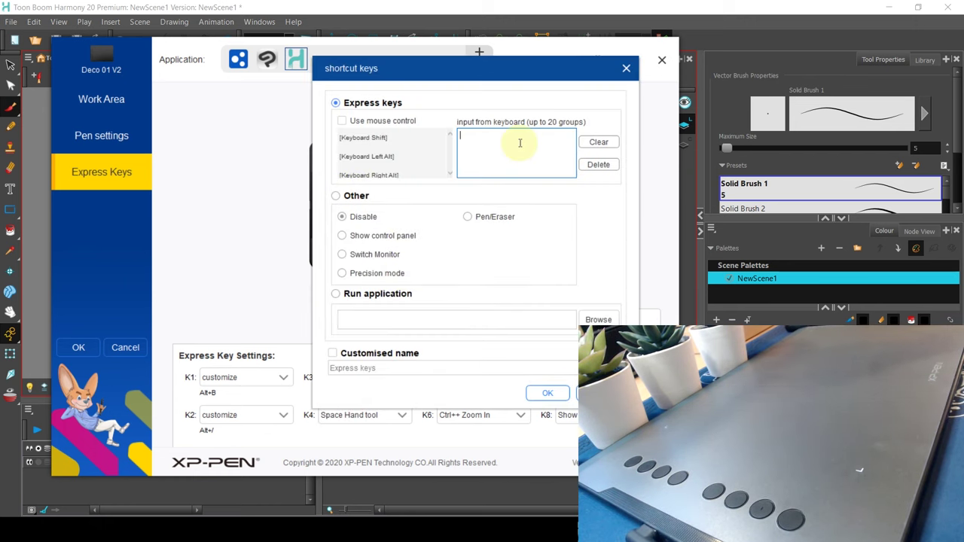
{"action": "key", "text": "alt+e"}
{"action": "left_click", "coordinate": [548, 394]}
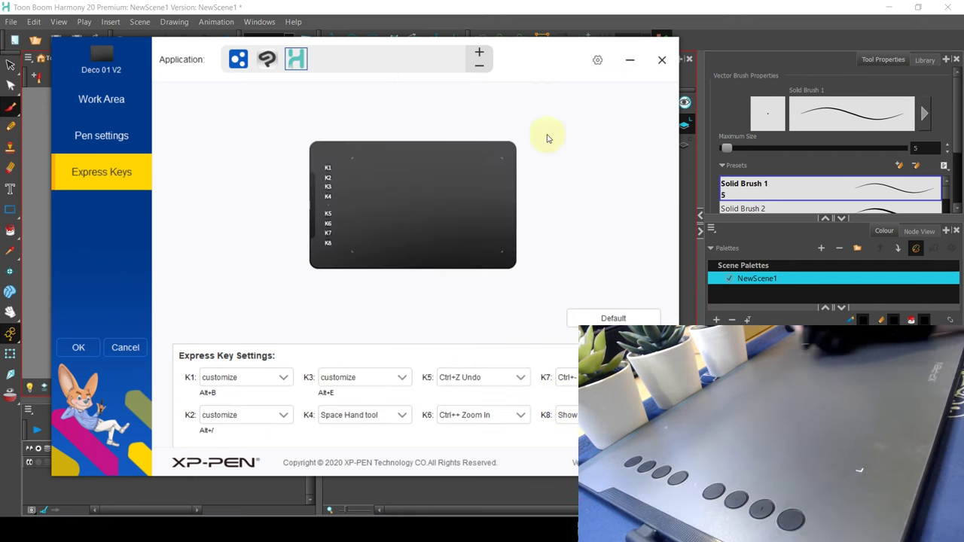
- Test the K3 Eraser key in Harmony and customize the zoom express keys, using Ctrl+Space for K6
{"action": "left_click", "coordinate": [625, 68]}
{"action": "key", "text": "alt+e"}
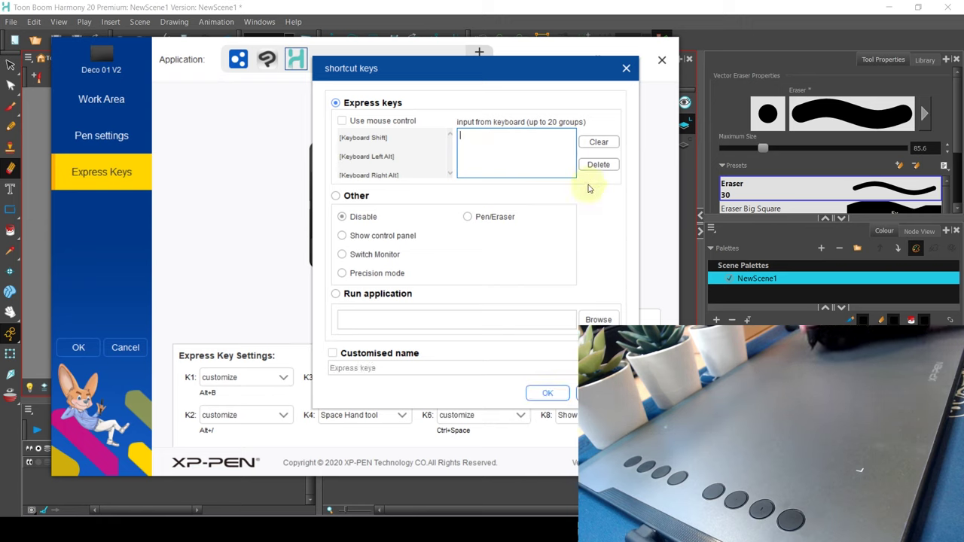
{"action": "left_click", "coordinate": [548, 399]}
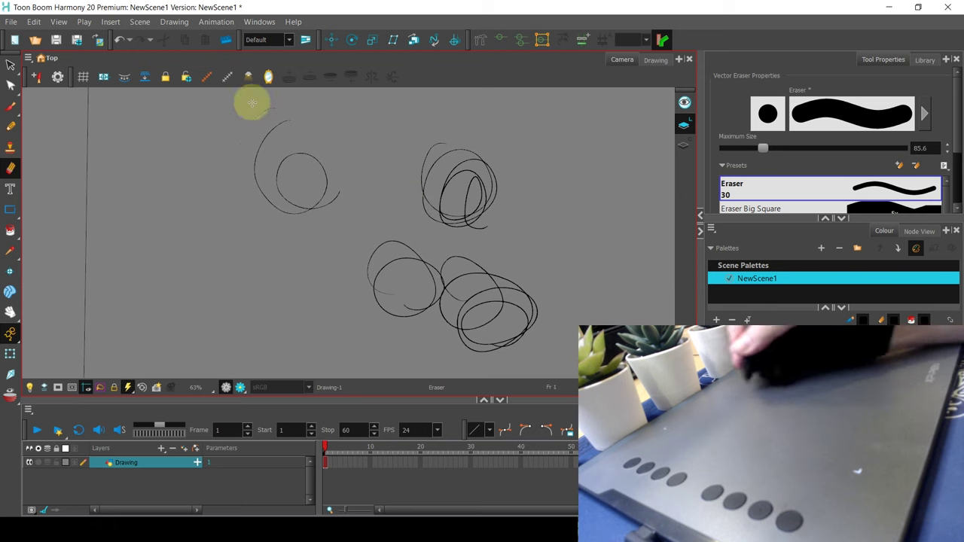
- Go to frame 13 of the Drawing layer and draw overlapping loops there with the K1 Brush key
{"action": "left_click", "coordinate": [11, 21]}
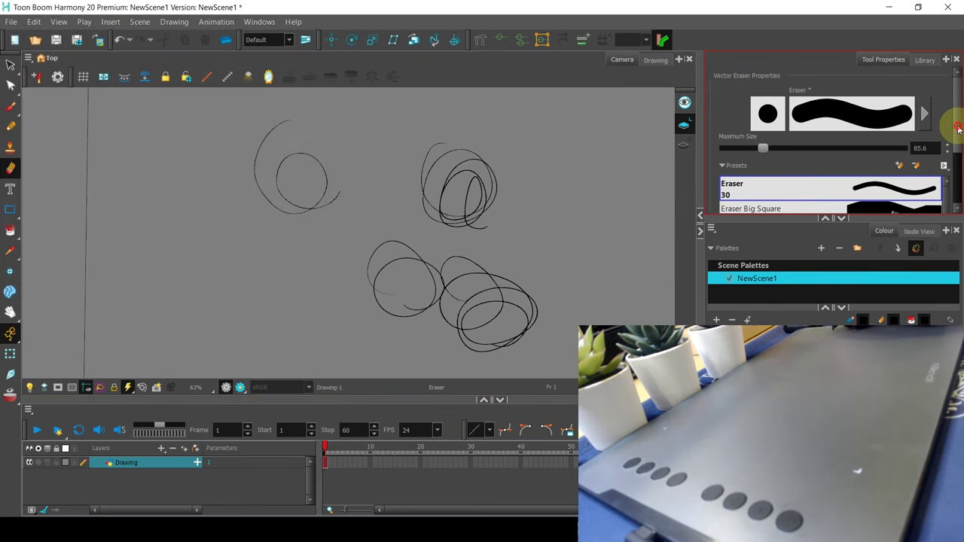
{"action": "scroll", "coordinate": [829, 143], "scroll_direction": "down", "scroll_amount": 2}
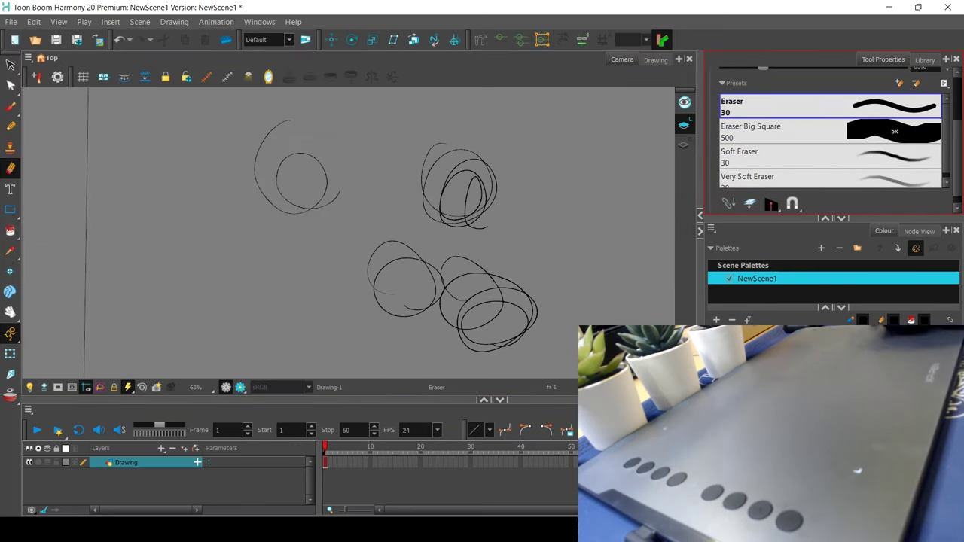
{"action": "left_click_drag", "start_coordinate": [366, 447], "coordinate": [385, 437]}
{"action": "key", "text": "alt+b"}
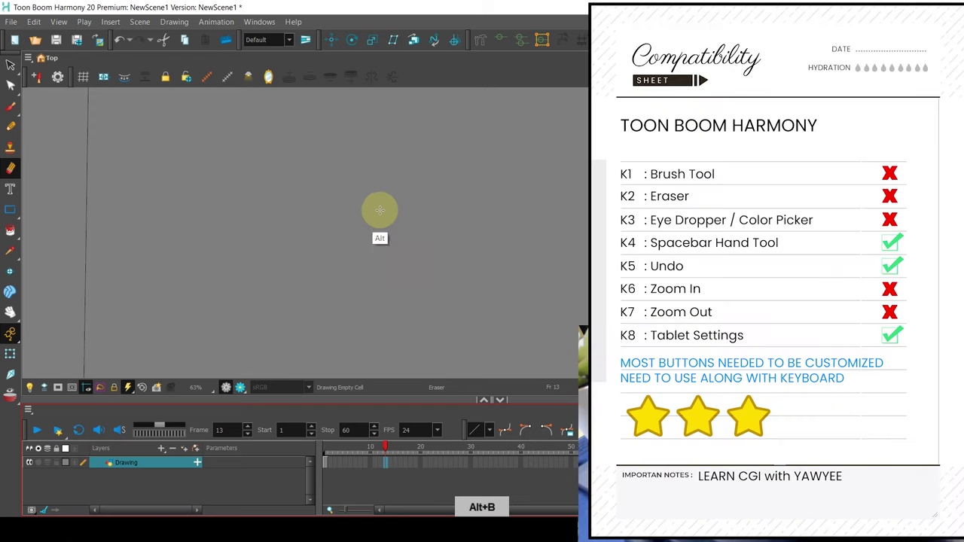
{"action": "left_click_drag", "start_coordinate": [374, 179], "coordinate": [426, 256]}
- Test the Pencil, Eraser and Undo keys by adding loops beside the brush strokes, erasing across them and undoing the erasing
{"action": "key", "text": "alt+slash"}
{"action": "left_click_drag", "start_coordinate": [467, 215], "coordinate": [528, 214]}
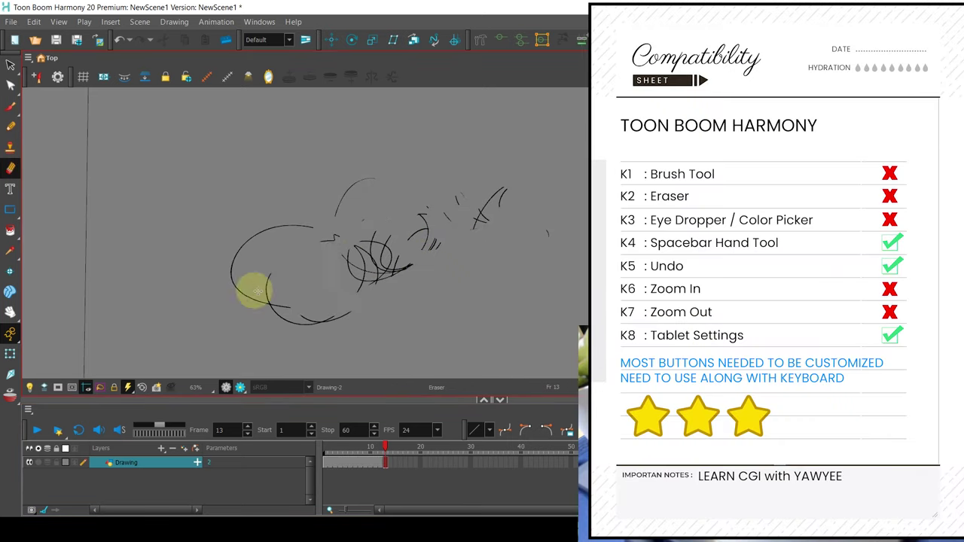
{"action": "left_click_drag", "start_coordinate": [462, 230], "coordinate": [495, 237]}
{"action": "key", "text": "ctrl+z"}
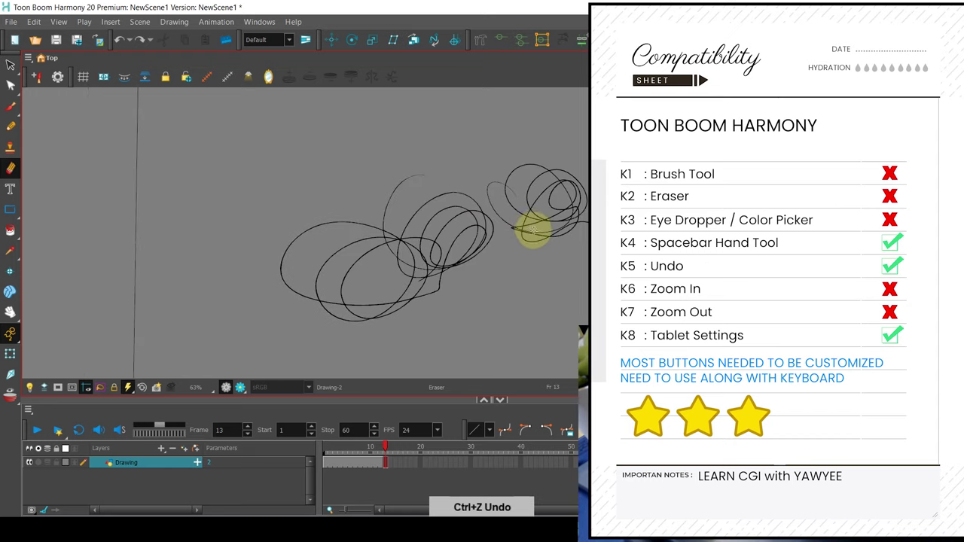